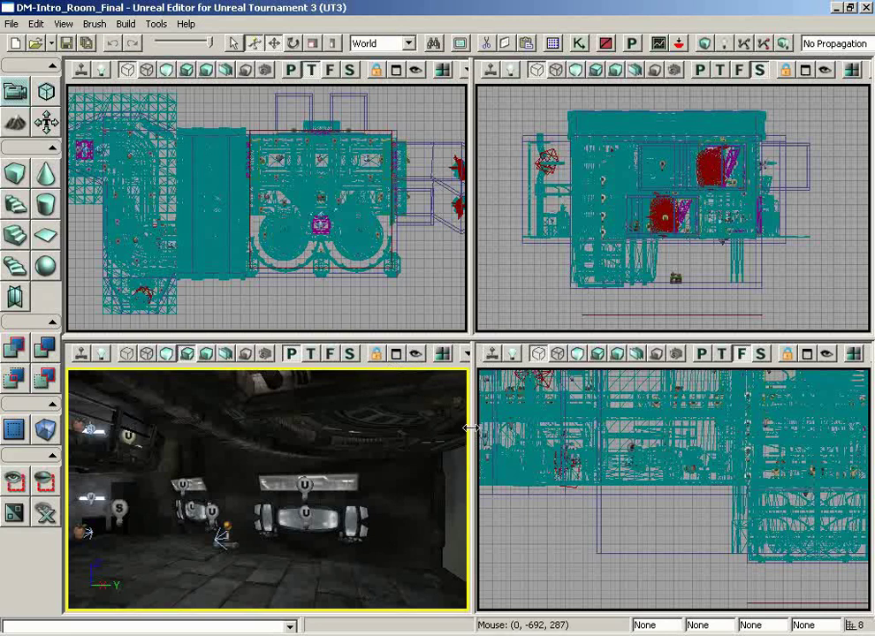
Widen the perspective viewport, and try maximizing it before restoring the four-viewport layout
drag(471, 428, 625, 428)
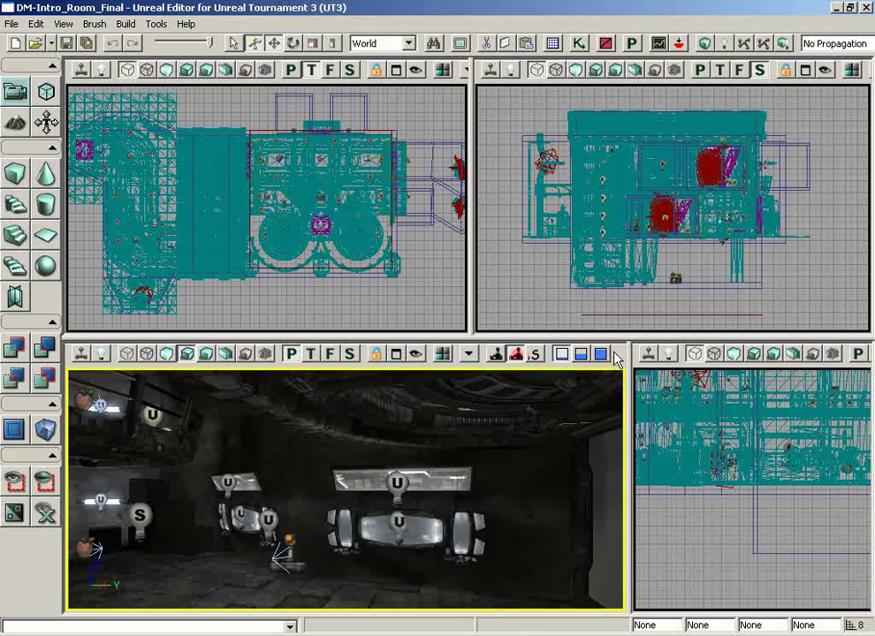
click(397, 354)
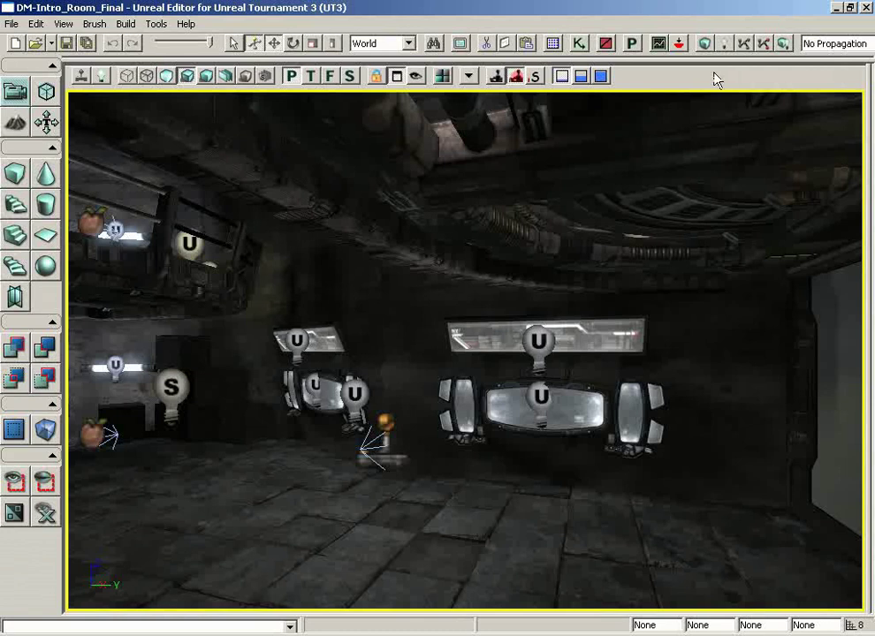
click(374, 77)
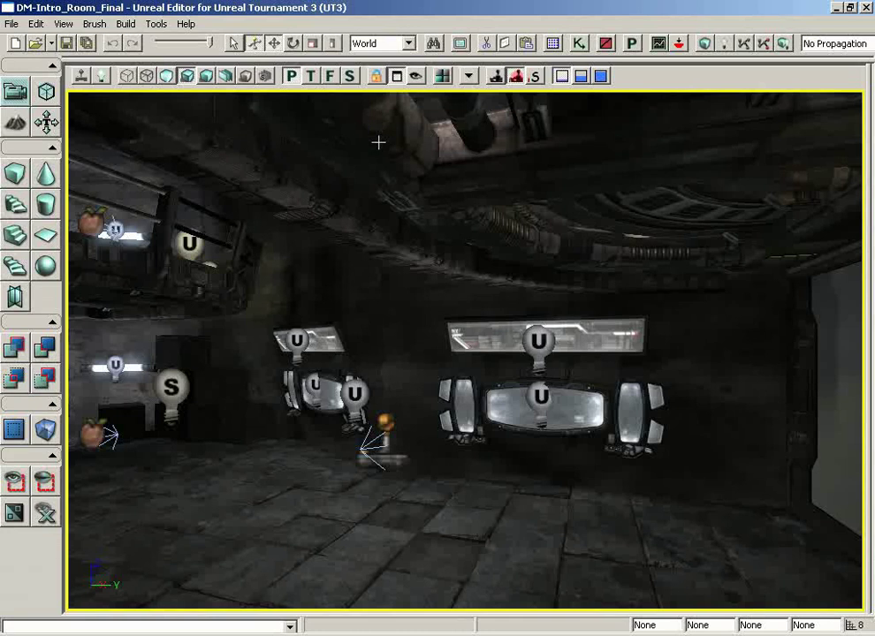
click(397, 78)
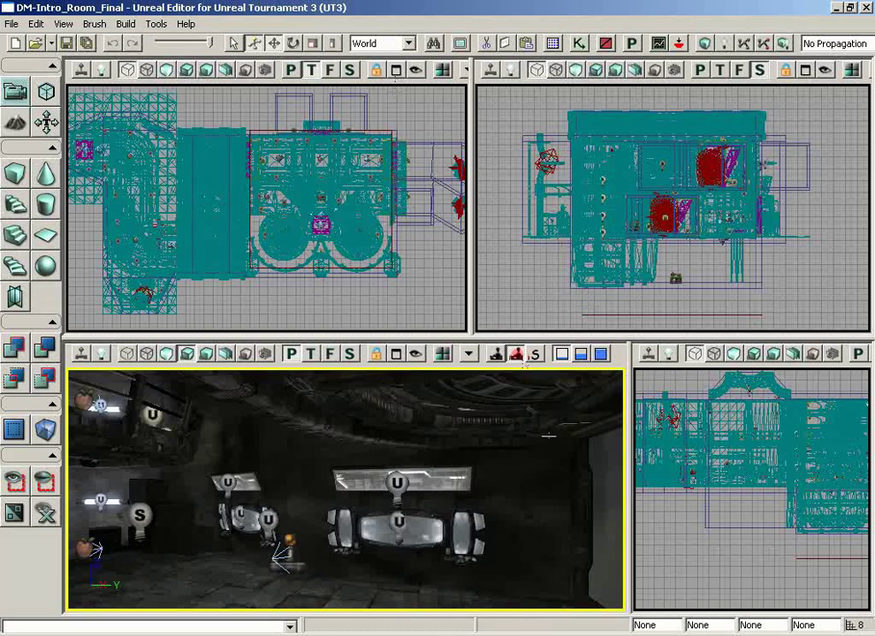
Select the path node on the floor in front of the lit doorway and align the viewport cameras to it
drag(540, 437, 389, 368)
right_drag(548, 380, 533, 438)
drag(534, 438, 504, 368)
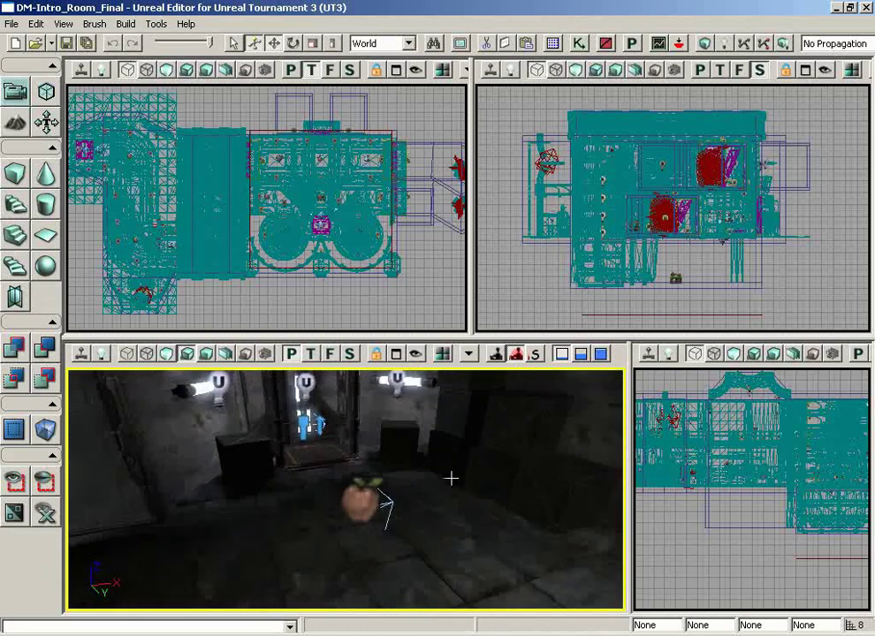
click(377, 500)
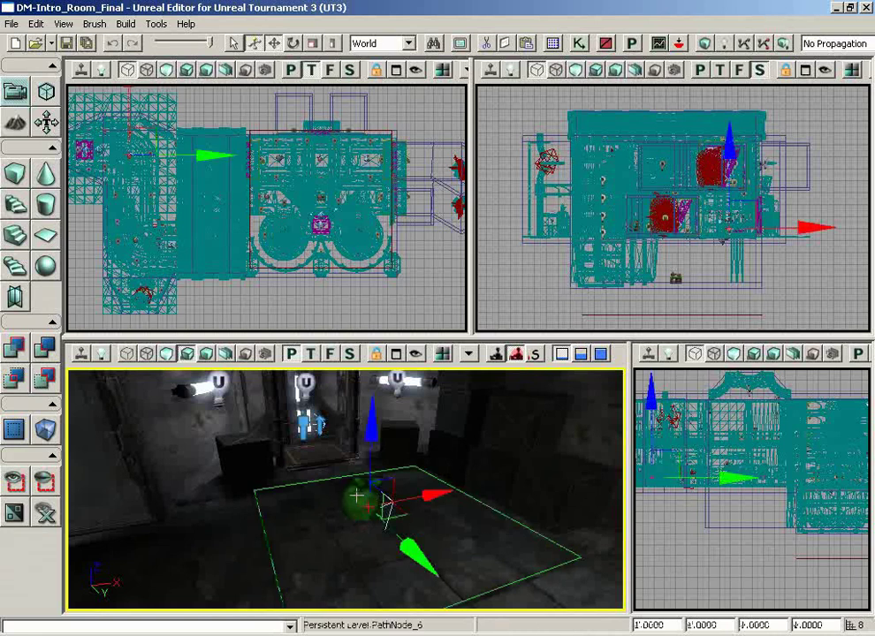
right_click(358, 503)
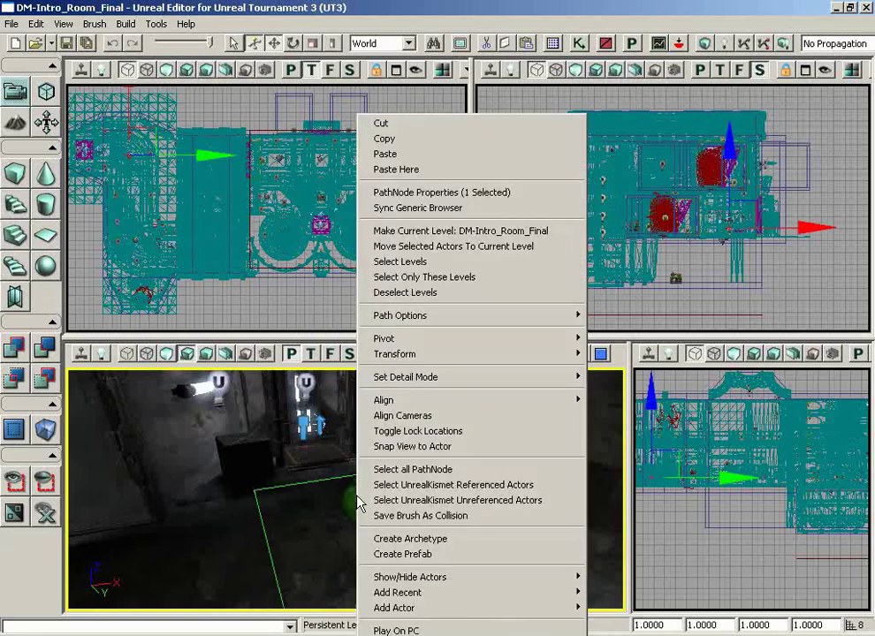
click(402, 416)
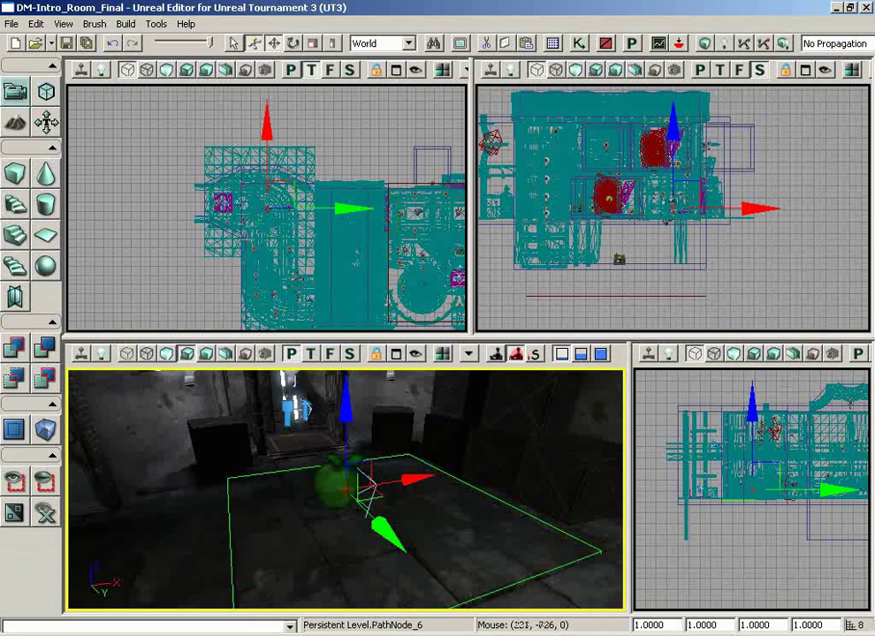
Lock the top viewport while realigning the other viewports' cameras to the path node, and release the lock
drag(243, 240, 272, 332)
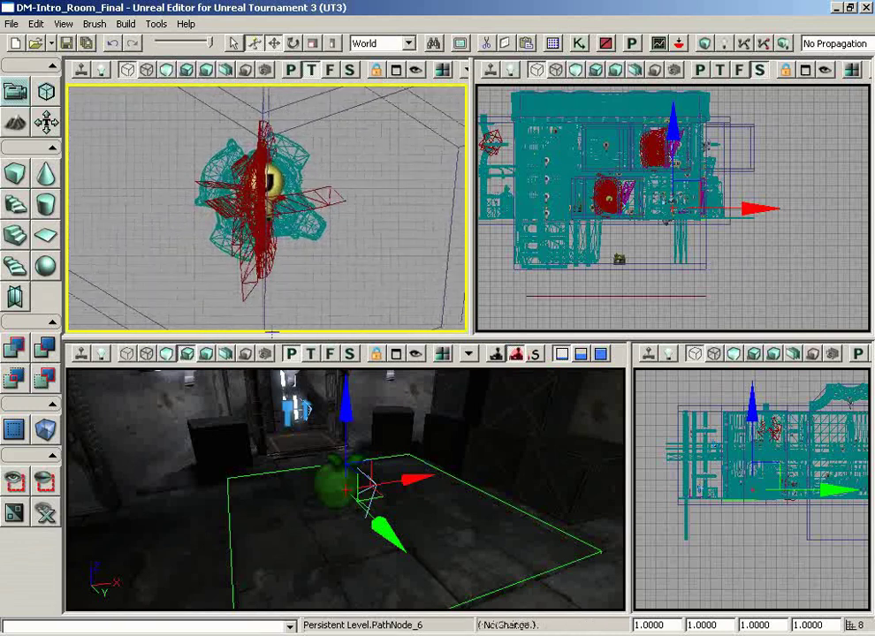
click(377, 73)
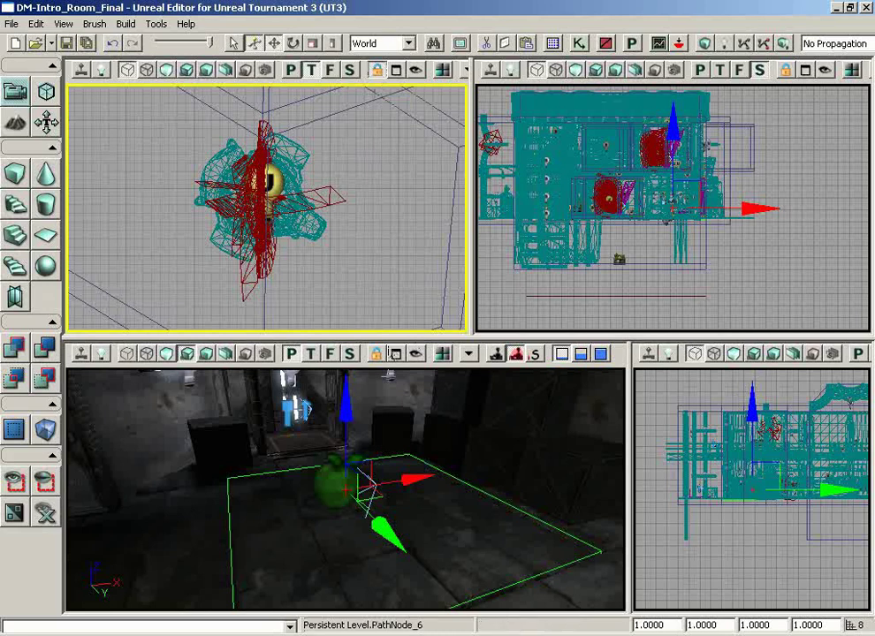
drag(415, 442, 257, 570)
drag(785, 267, 870, 86)
mouse_move(743, 570)
mouse_down()
mouse_move(634, 375)
mouse_move(745, 572)
mouse_up()
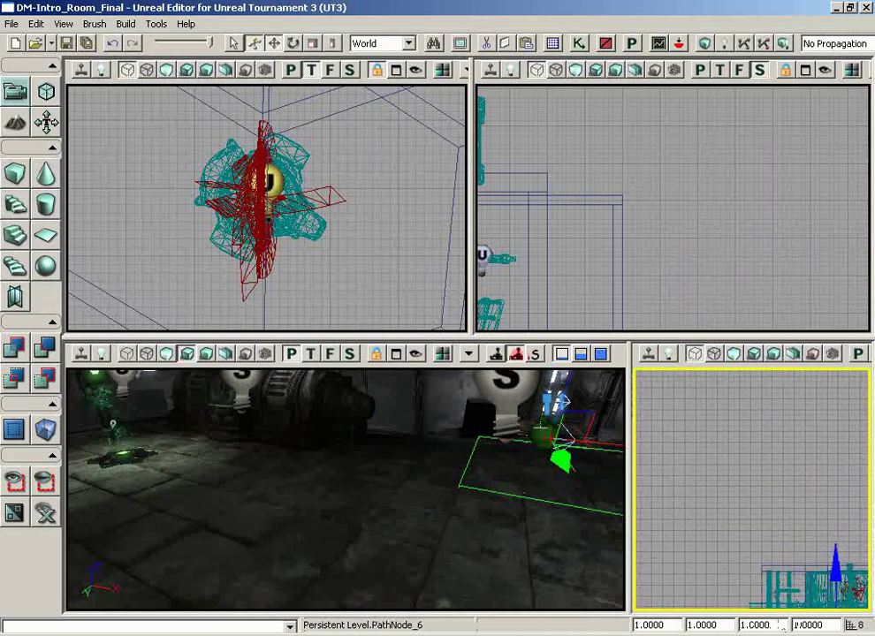
right_click(541, 435)
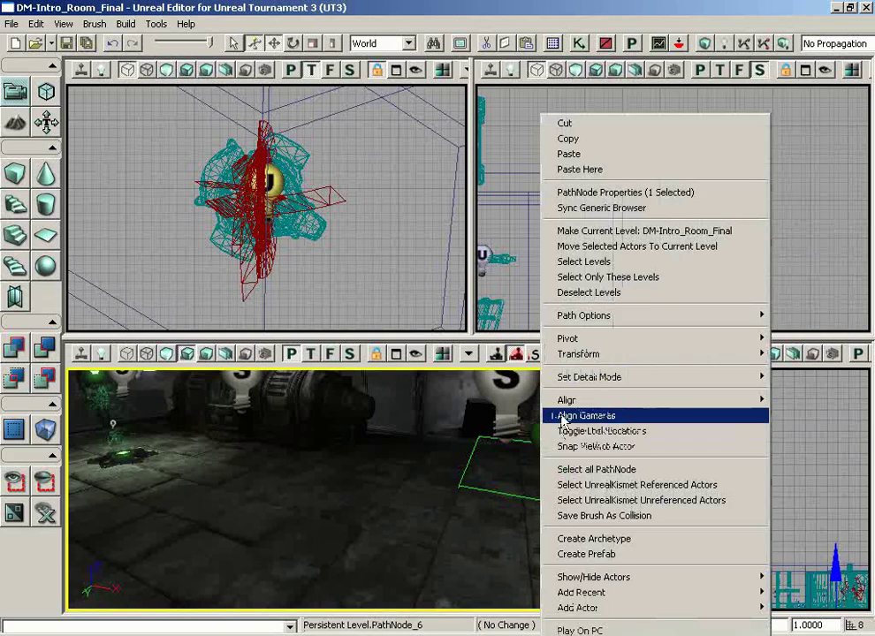
click(564, 416)
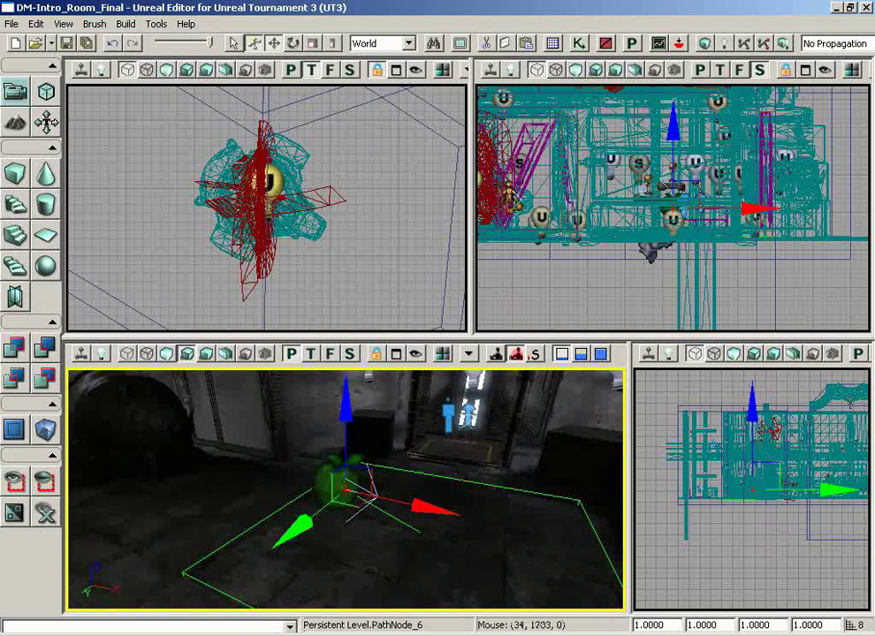
click(378, 70)
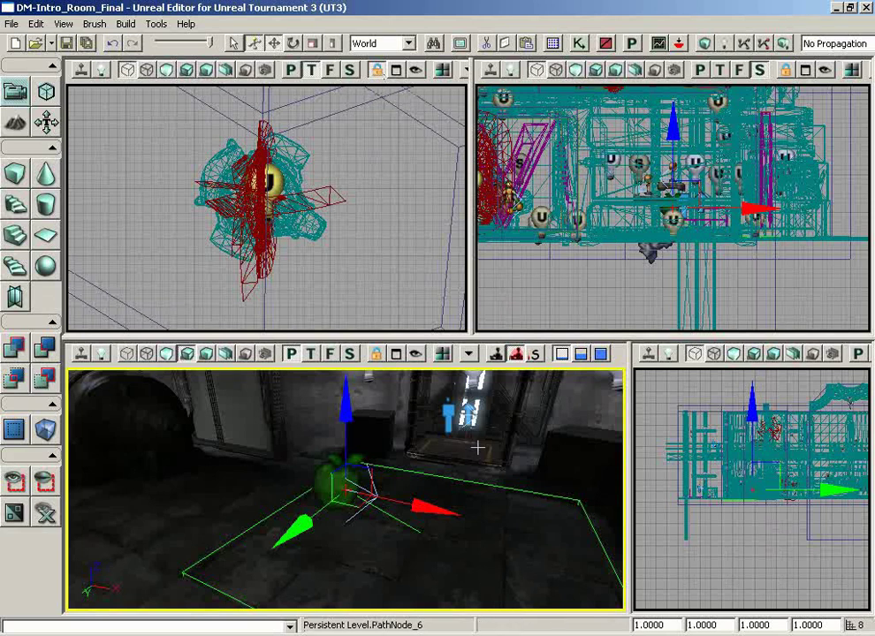
Maximize the perspective viewport and turn the view across the room toward the arched entrance
click(397, 355)
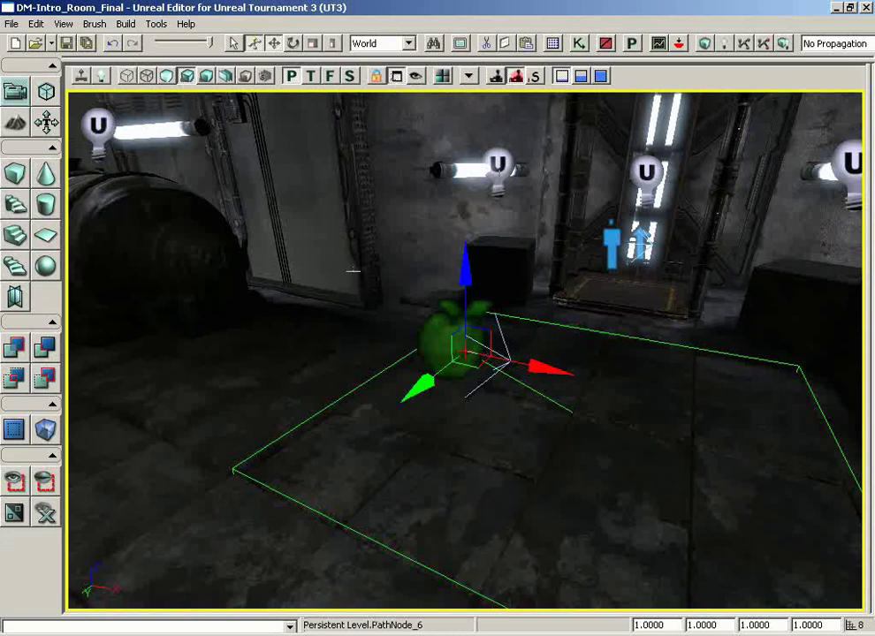
right_drag(322, 298, 46, 208)
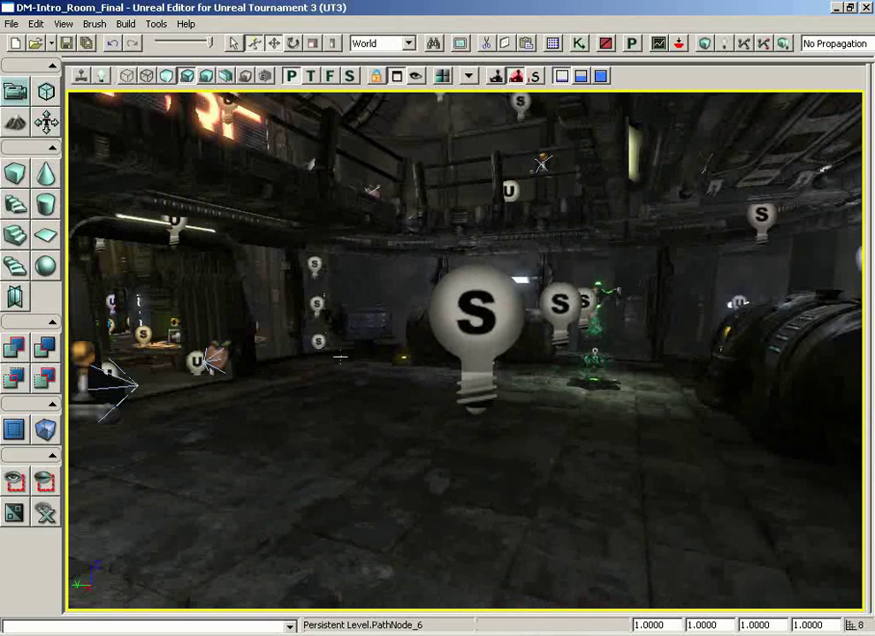
right_drag(382, 374, 292, 372)
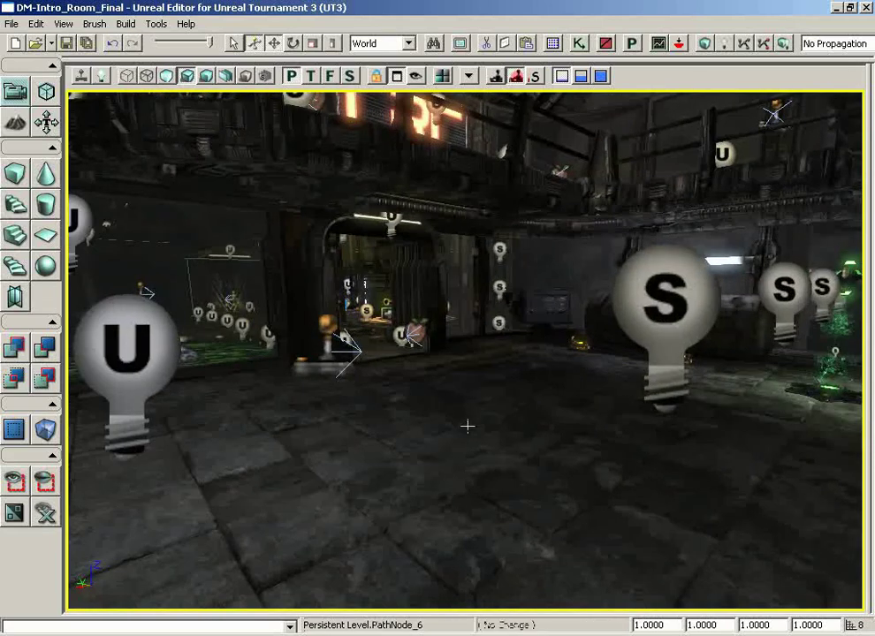
mouse_move(468, 426)
mouse_down()
mouse_move(460, 407)
mouse_move(468, 427)
mouse_up()
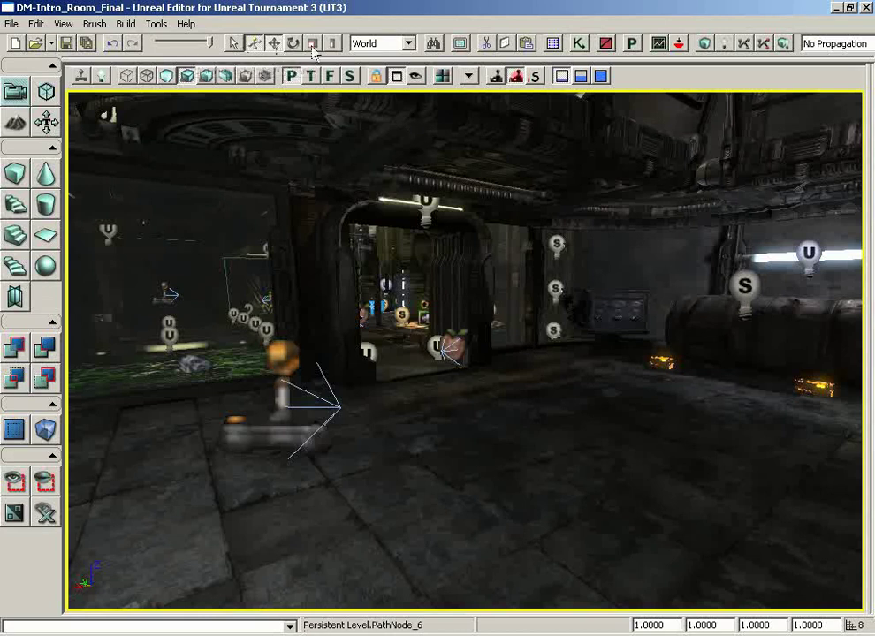
Choose the SpotLight class under Light in the Actor Classes browser and close the browser
click(554, 46)
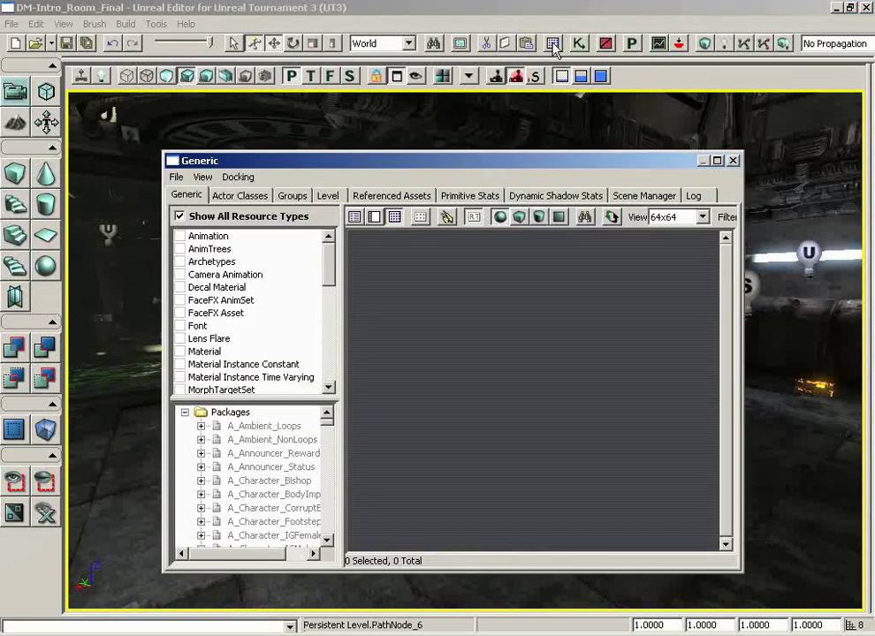
click(232, 196)
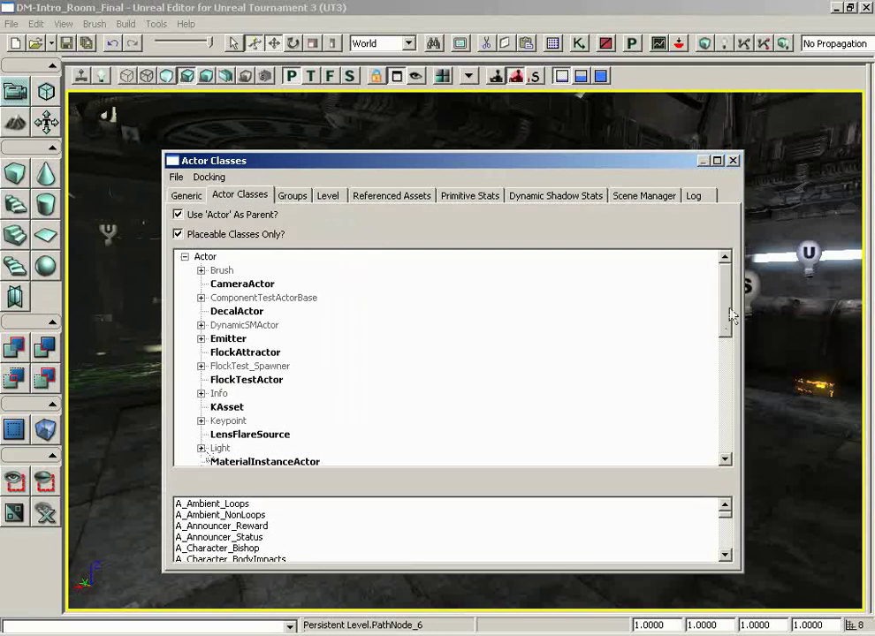
drag(726, 299, 720, 344)
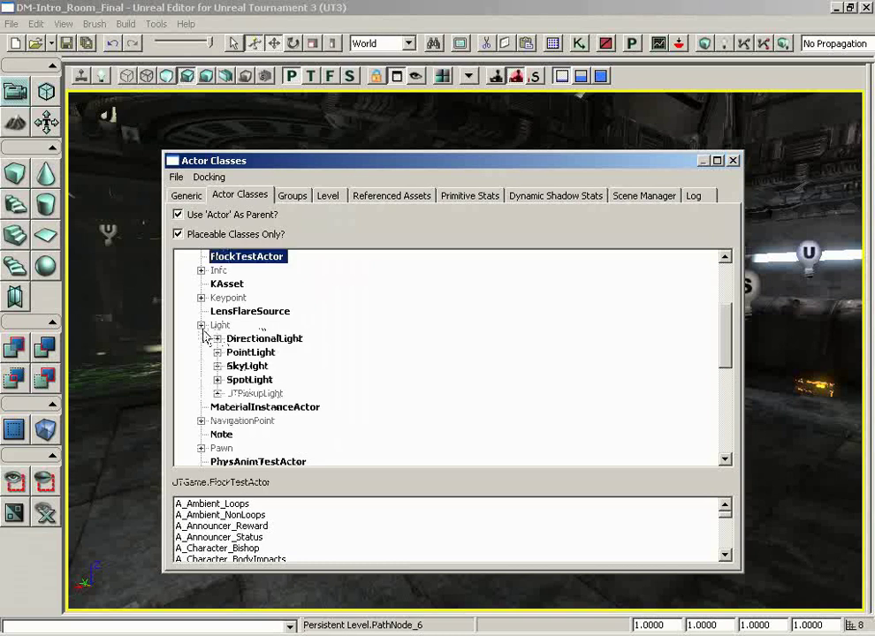
click(250, 380)
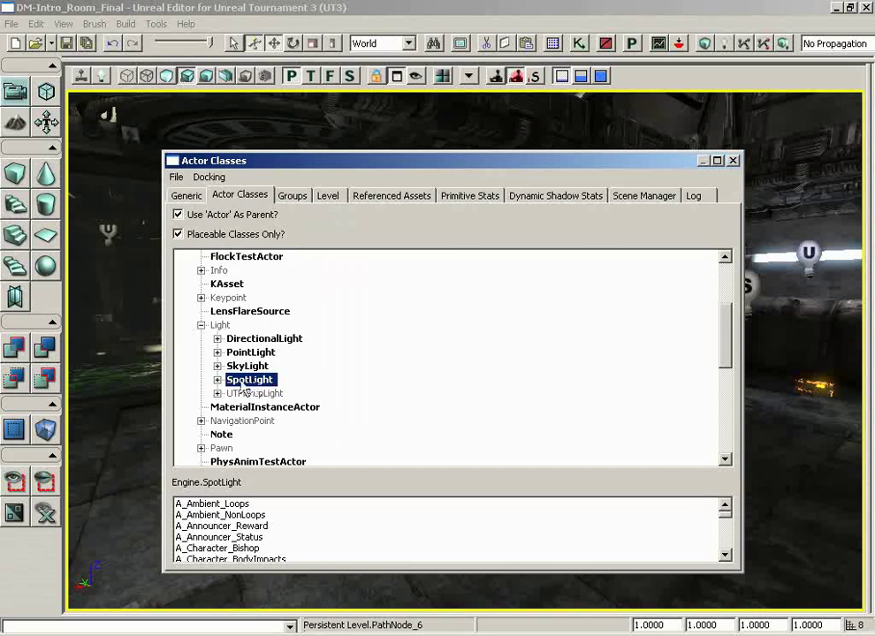
click(733, 161)
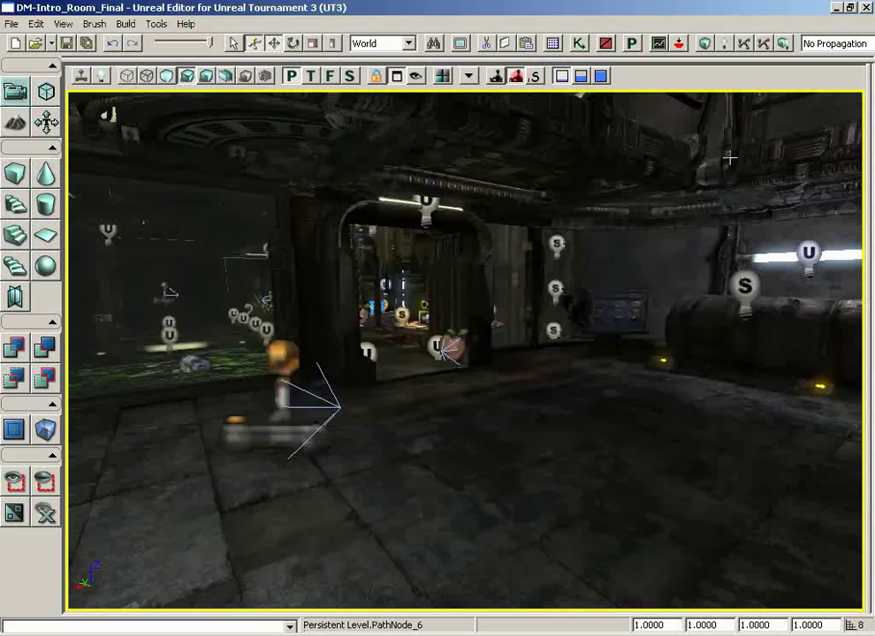
Add a SpotLight on the open floor near the arched entrance and raise it above the floor
right_click(566, 417)
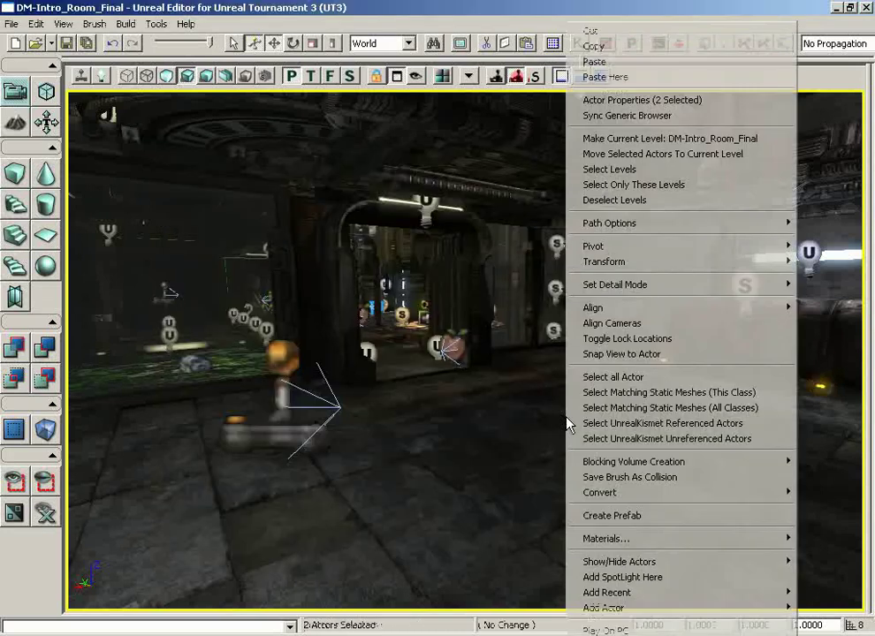
click(610, 579)
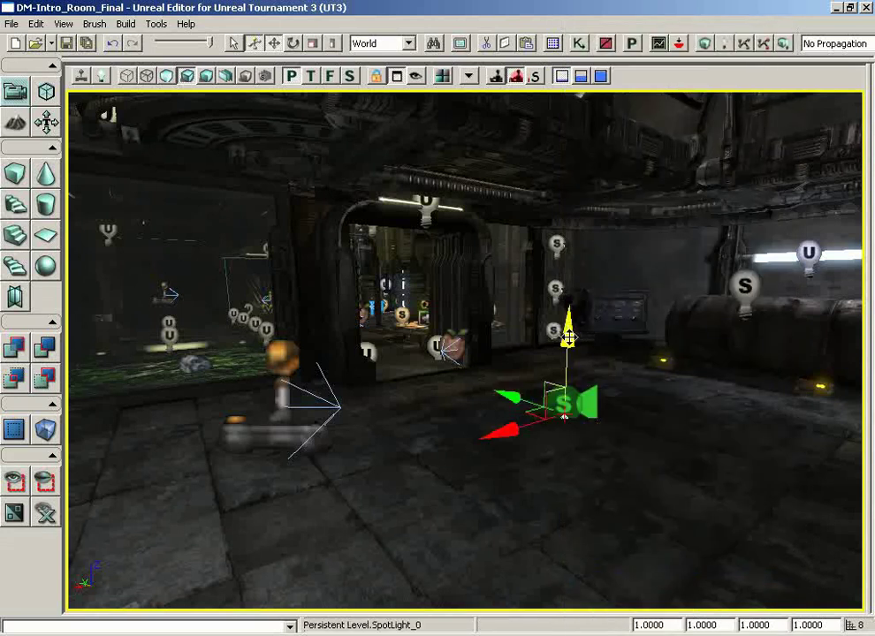
drag(569, 337, 570, 231)
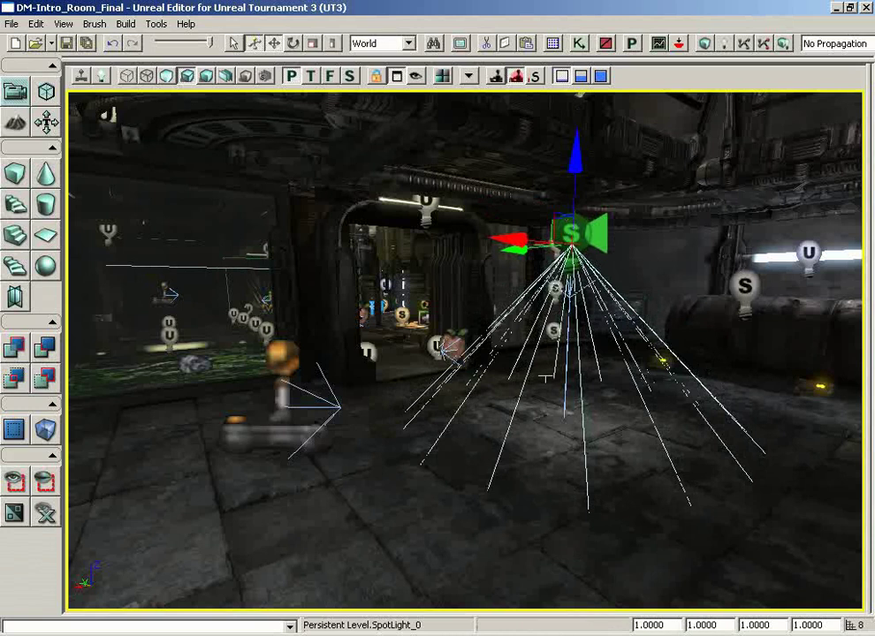
Duplicate the spotlight along the X axis toward the wall monitors
mouse_move(491, 369)
mouse_down()
mouse_move(424, 398)
mouse_move(491, 368)
mouse_up()
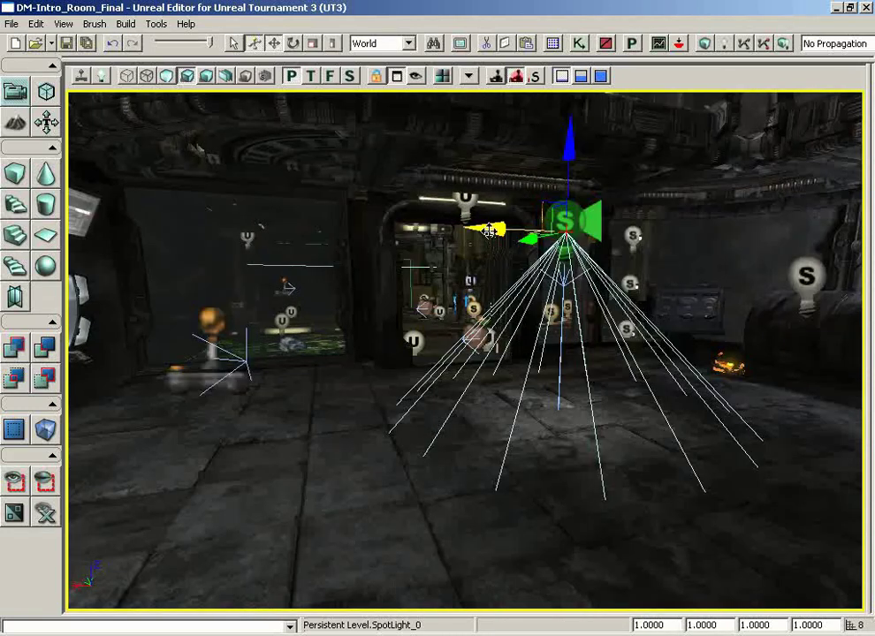
drag(489, 232, 320, 232)
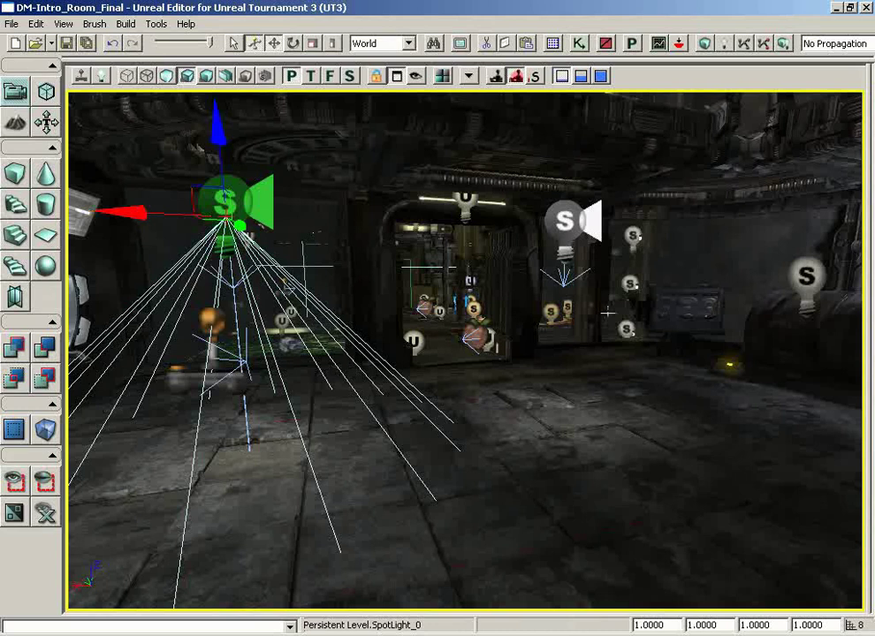
Rotate the duplicated spotlight with the rotation widget so its cone aims at the wall with the monitors
drag(608, 313, 551, 458)
mouse_move(609, 445)
mouse_down()
mouse_move(522, 446)
mouse_move(573, 435)
mouse_move(609, 445)
mouse_move(580, 416)
mouse_move(608, 444)
mouse_up()
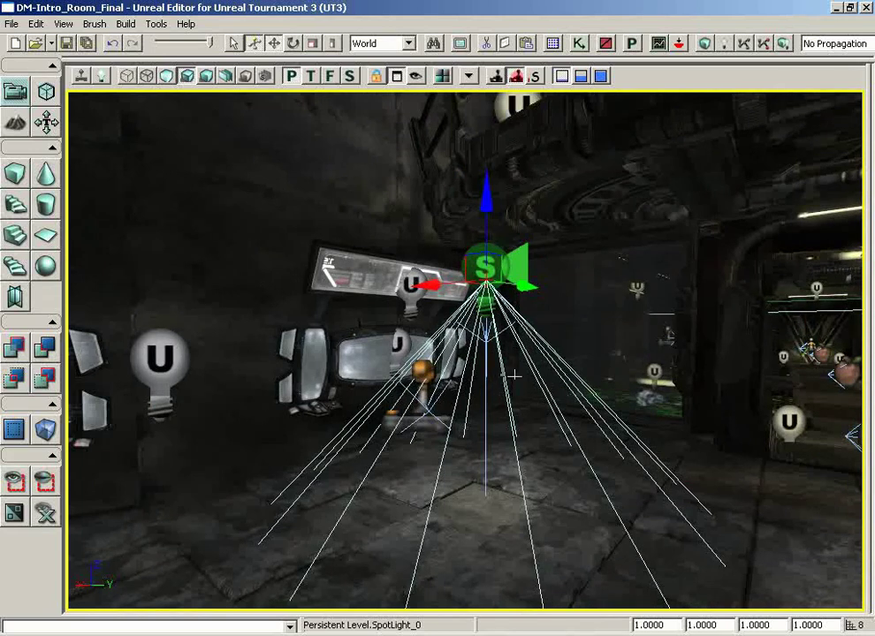
key(space)
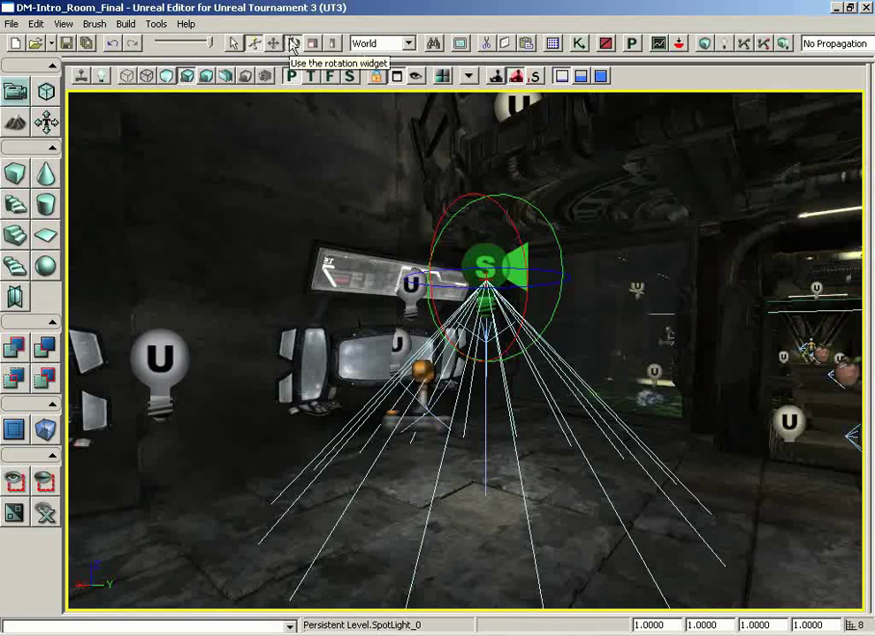
drag(416, 260, 305, 231)
middle_drag(305, 231, 352, 187)
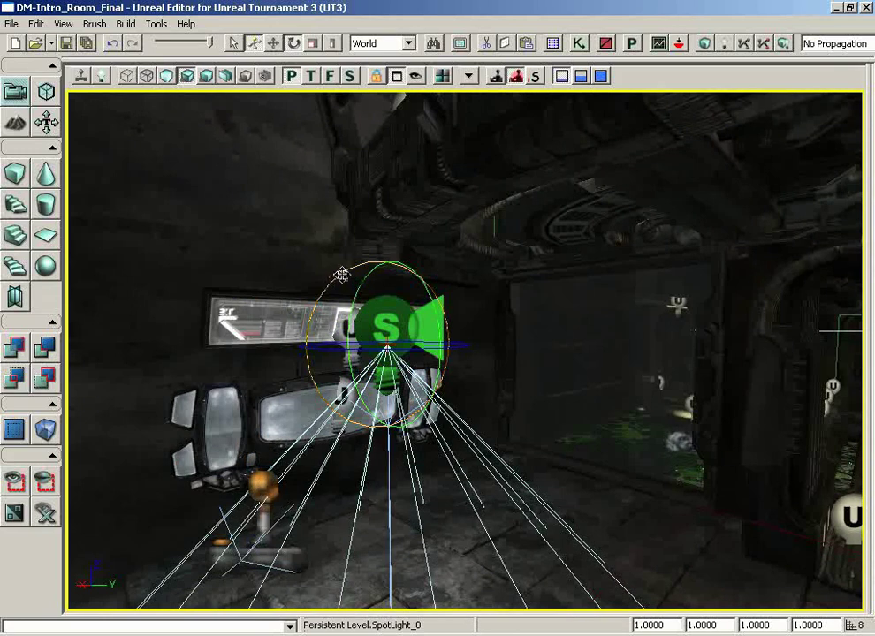
drag(342, 272, 372, 349)
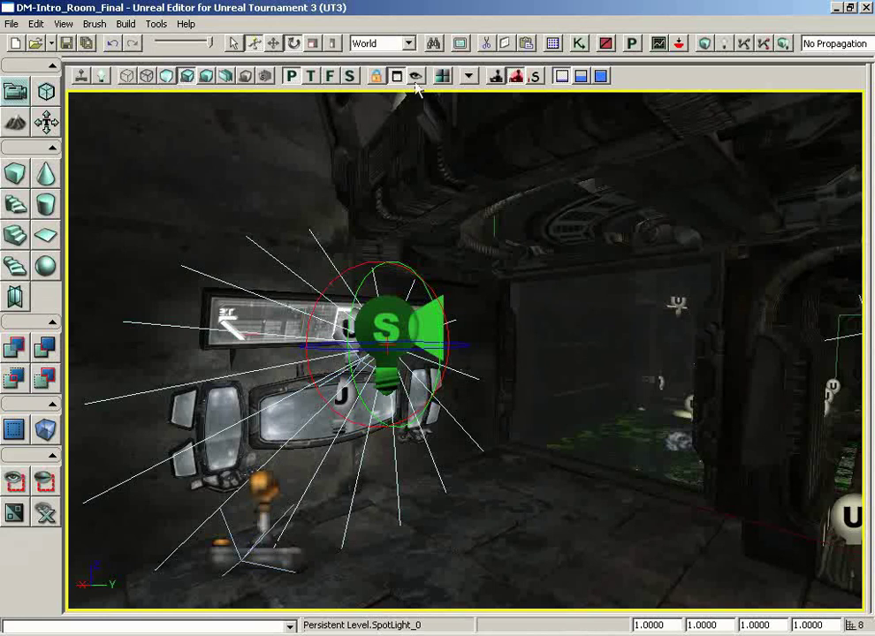
Lock selected actors to the camera and select the original downward-facing spotlight to look through it
drag(553, 288, 777, 371)
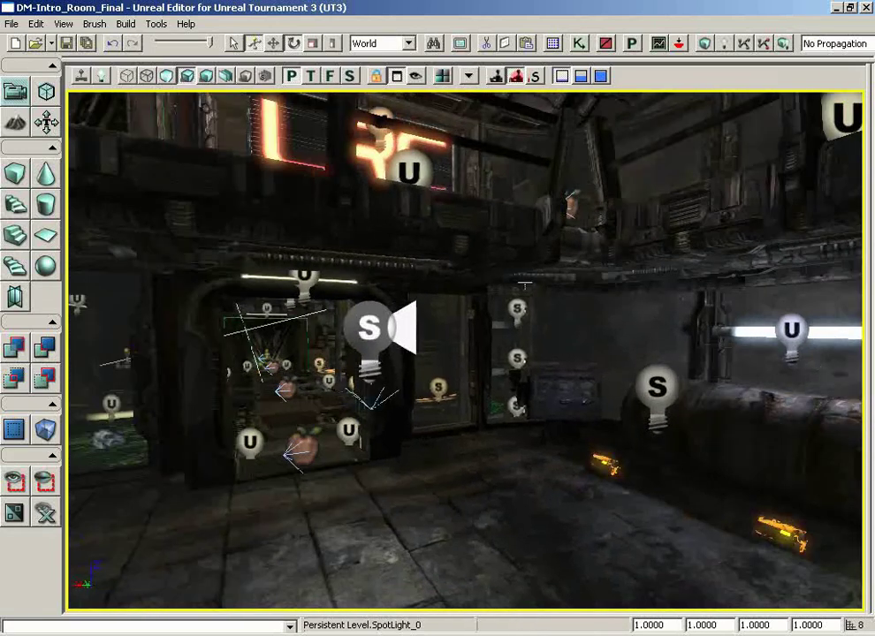
click(417, 78)
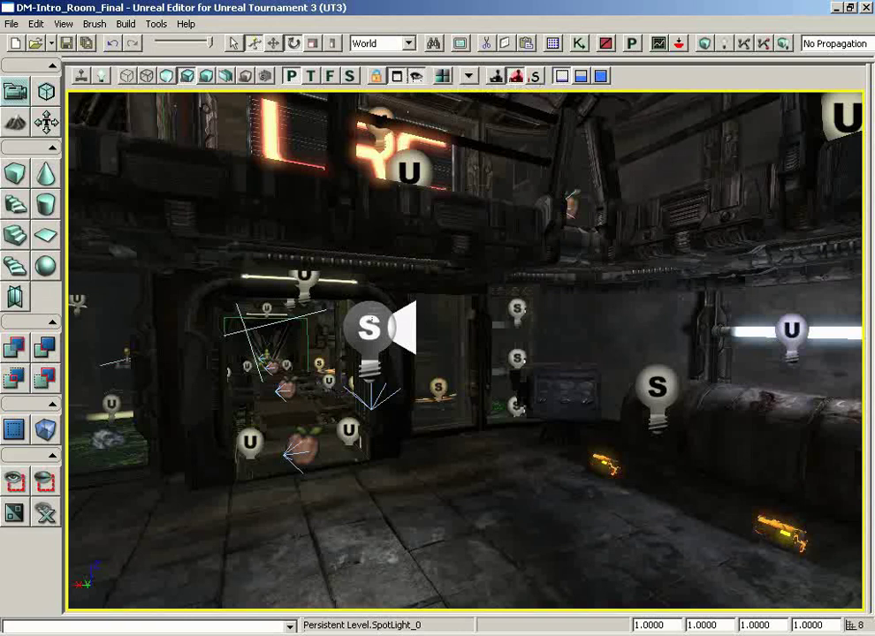
click(369, 325)
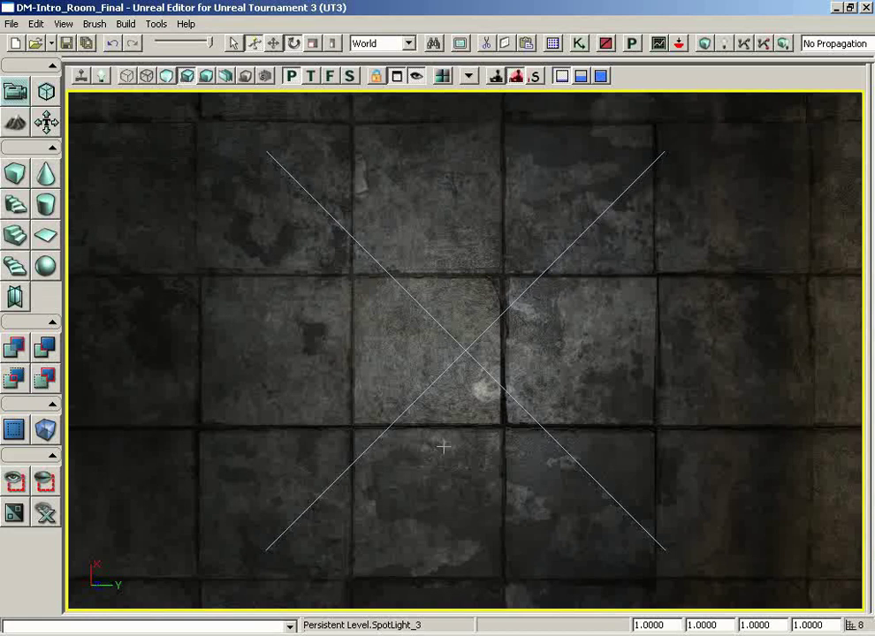
Aim the camera-locked spotlight at the dark panelled wall corner above the green pool, with game view turned on
right_drag(460, 450, 453, 435)
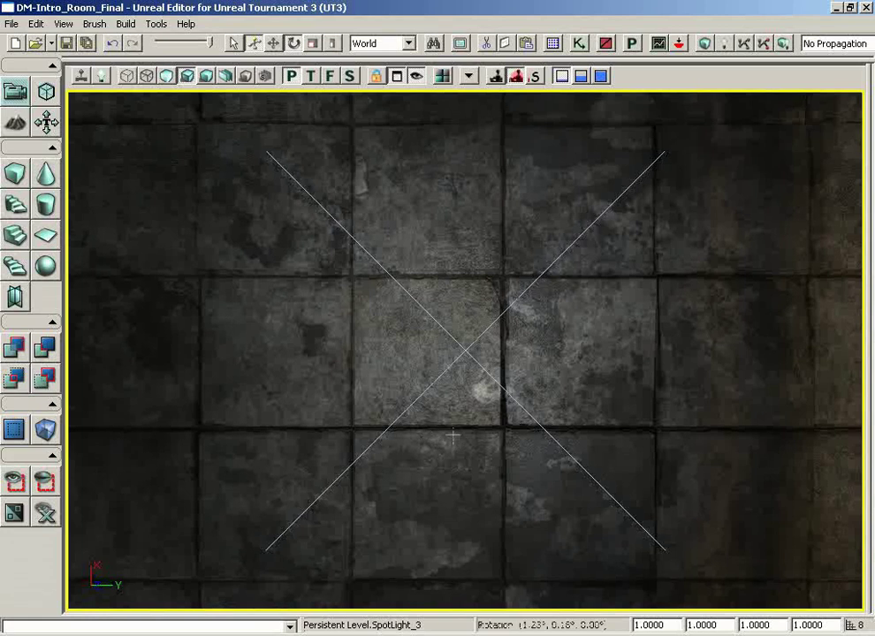
drag(453, 436, 40, 87)
key(g)
drag(452, 436, 91, 187)
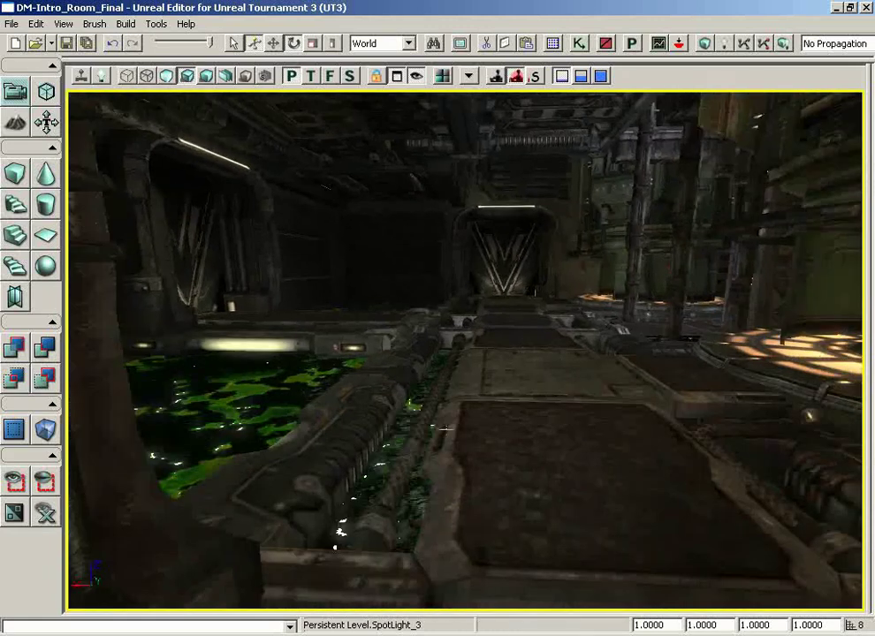
right_drag(446, 429, 447, 428)
drag(447, 428, 407, 92)
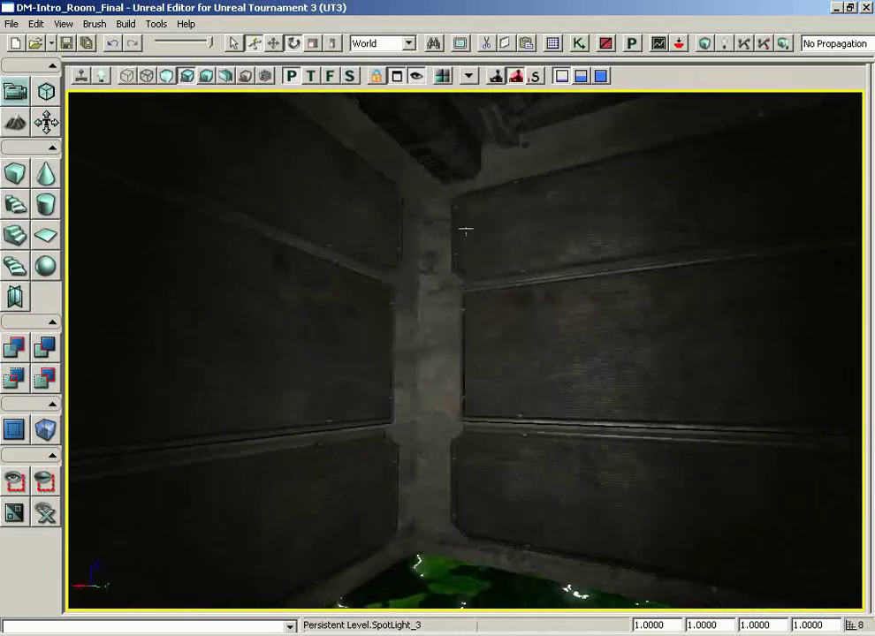
Unlock the spotlight from the camera and turn off game view to show its cone beside the panelled walls
click(418, 76)
drag(451, 235, 448, 454)
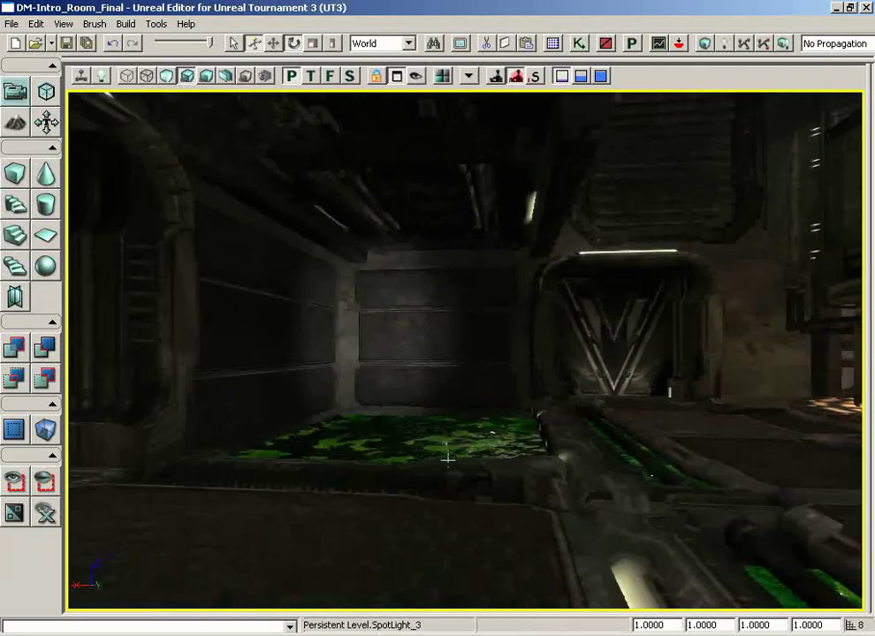
key(g)
drag(446, 300, 146, 91)
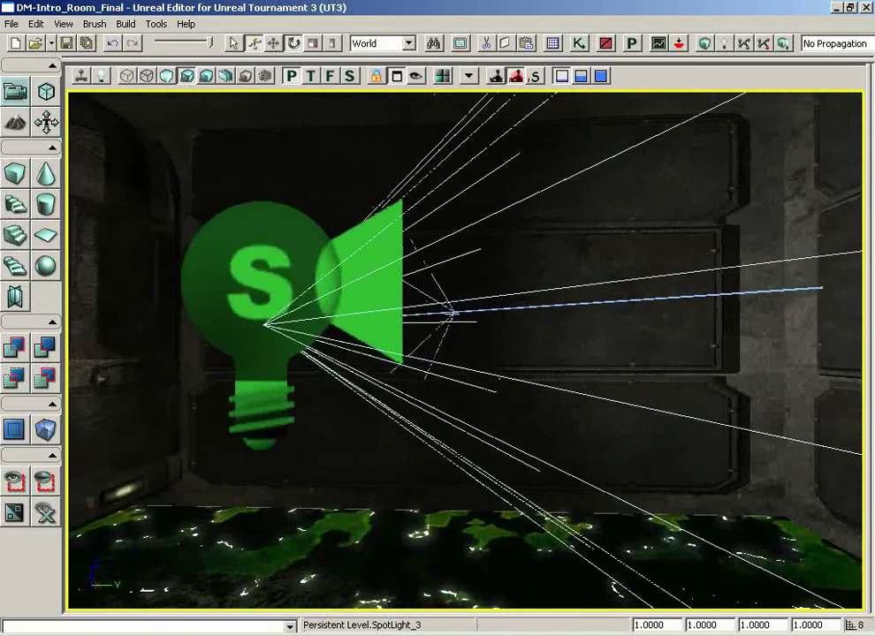
mouse_move(559, 340)
mouse_down()
mouse_move(569, 341)
mouse_move(555, 358)
mouse_up()
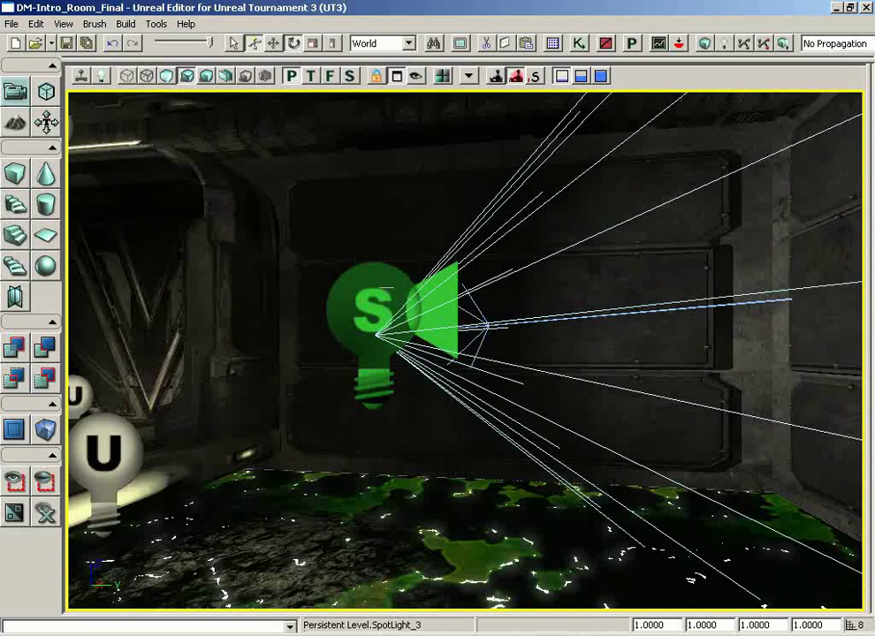
Lock the selected spotlight to the camera again and re-aim it at the panelled corner above the green pool
click(416, 78)
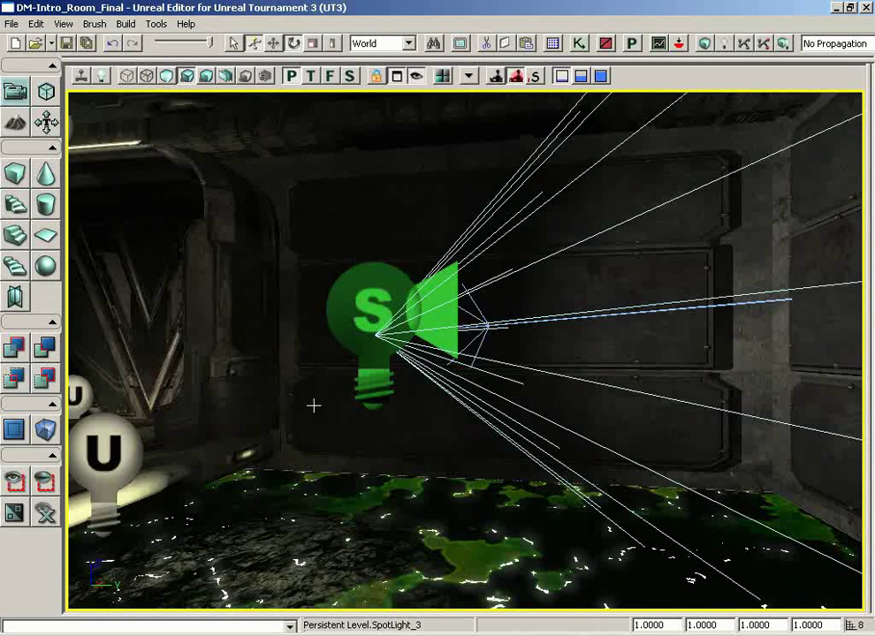
mouse_move(314, 406)
mouse_down()
mouse_move(314, 419)
mouse_move(313, 397)
mouse_up()
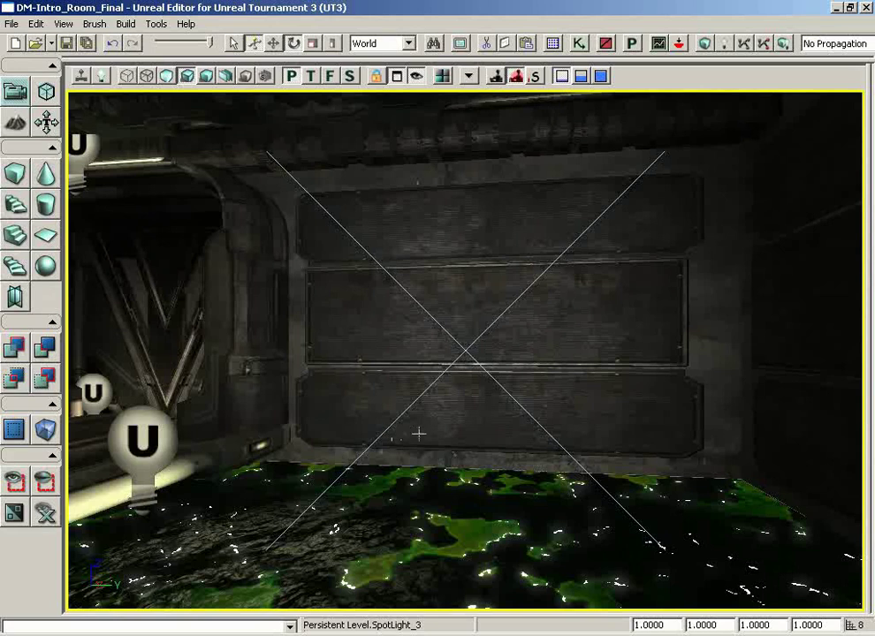
right_drag(453, 429, 270, 398)
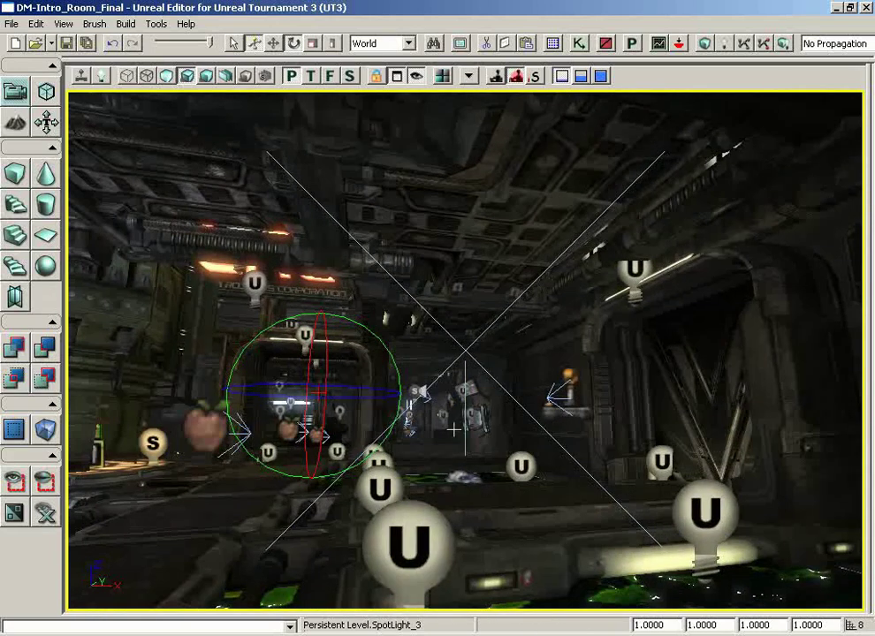
right_drag(454, 430, 454, 344)
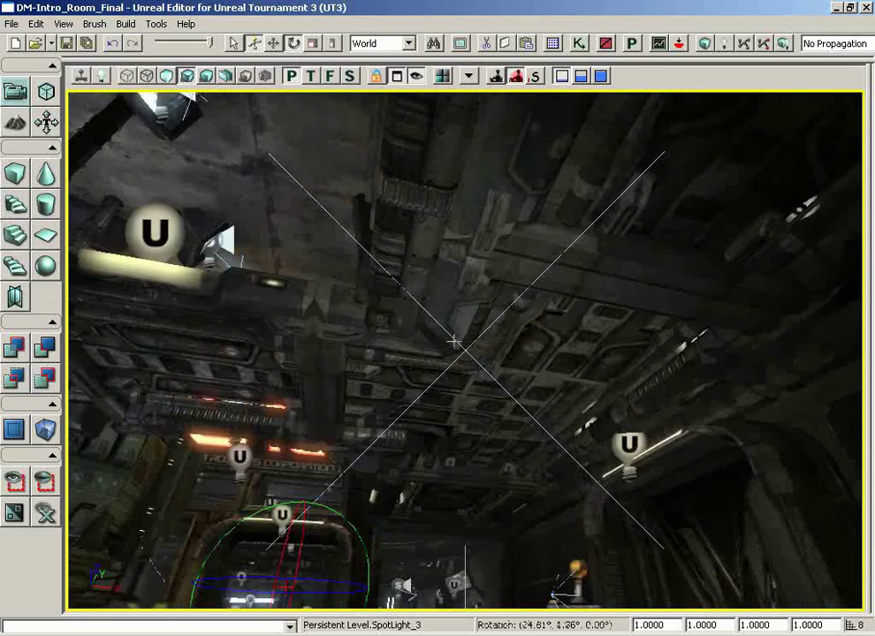
middle_drag(453, 342, 429, 340)
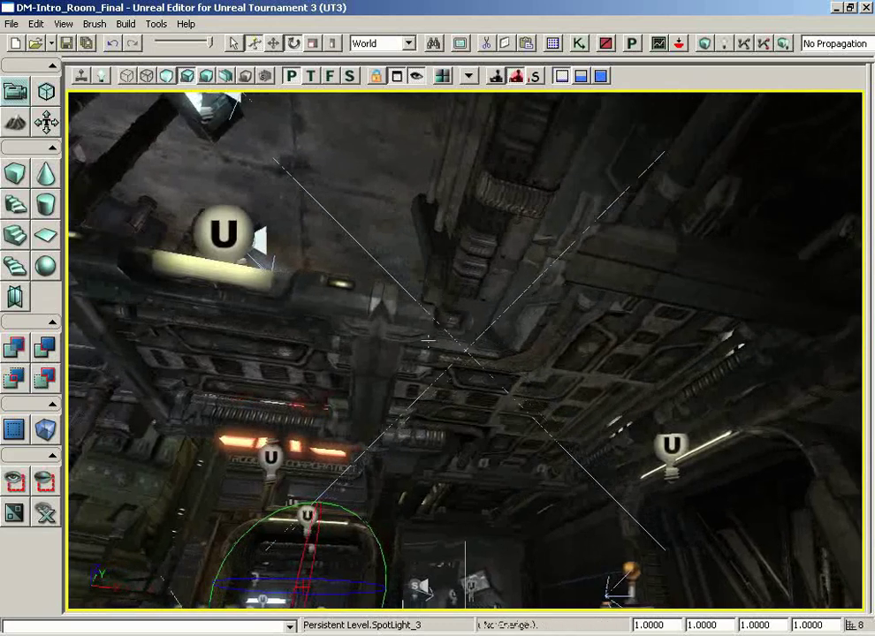
right_drag(455, 430, 518, 466)
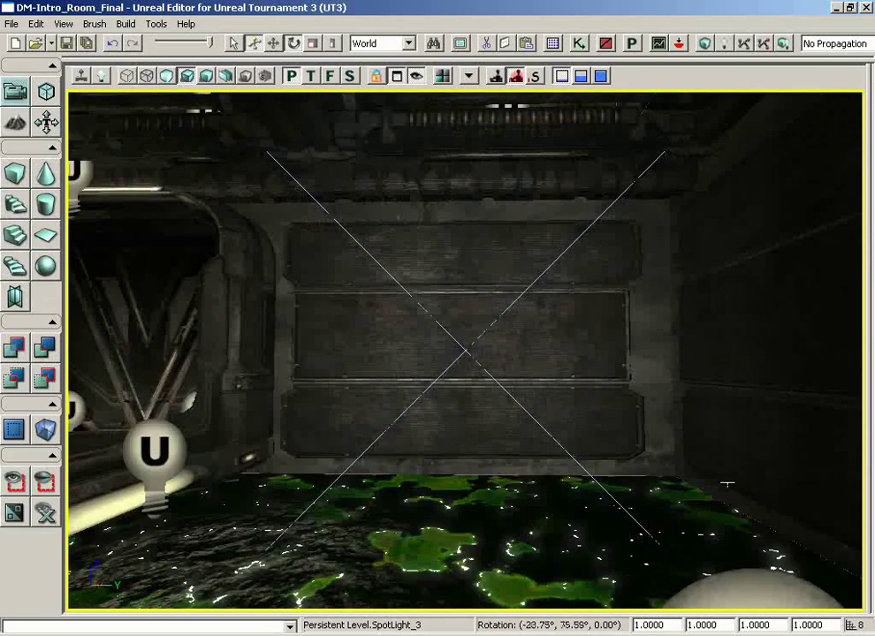
right_drag(728, 483, 770, 402)
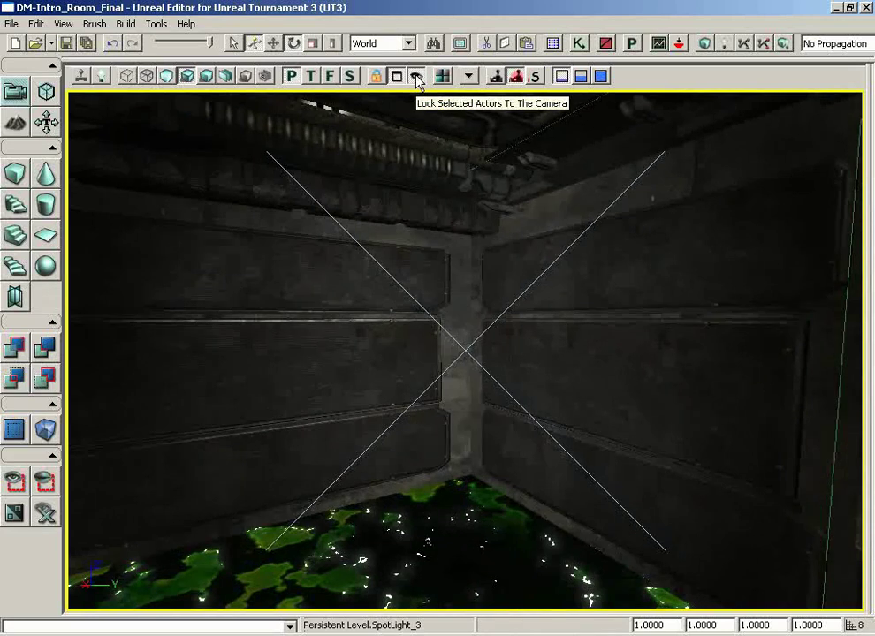
Fly the unlocked camera through the room to the LRC sign and select the ceiling surface above it
drag(446, 244, 157, 278)
drag(457, 242, 269, 177)
right_drag(528, 434, 510, 328)
middle_drag(510, 328, 475, 212)
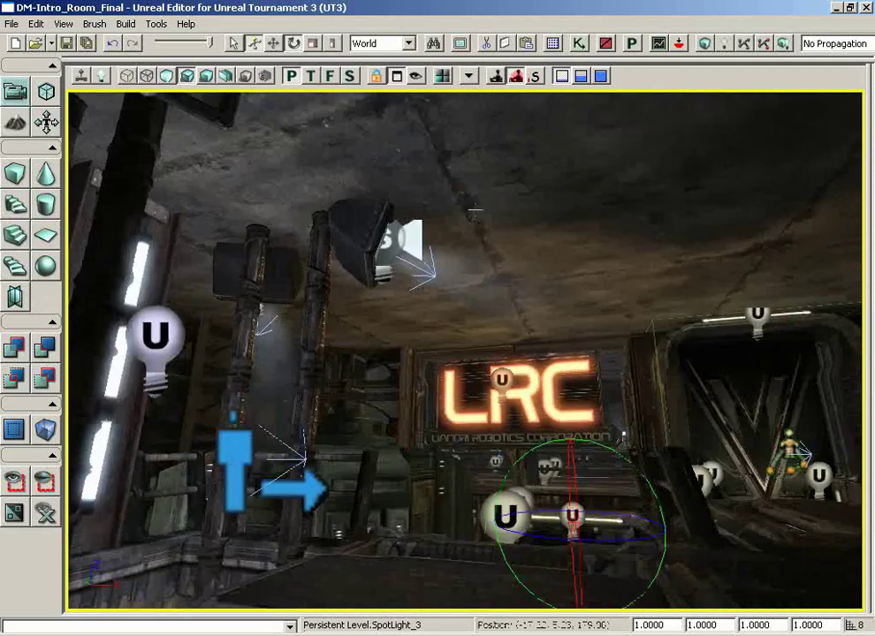
right_drag(475, 212, 494, 289)
right_drag(617, 439, 654, 356)
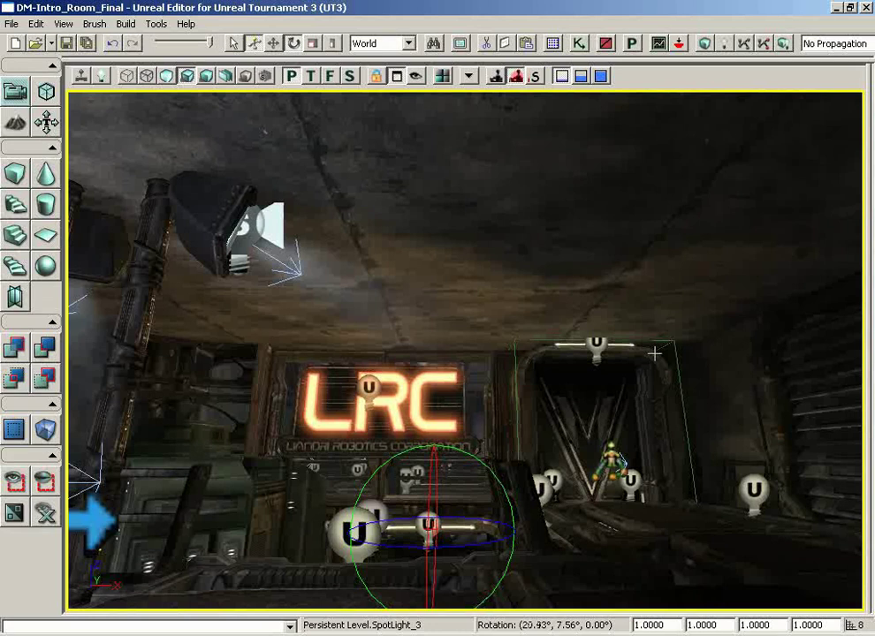
drag(654, 355, 477, 176)
right_drag(640, 440, 643, 437)
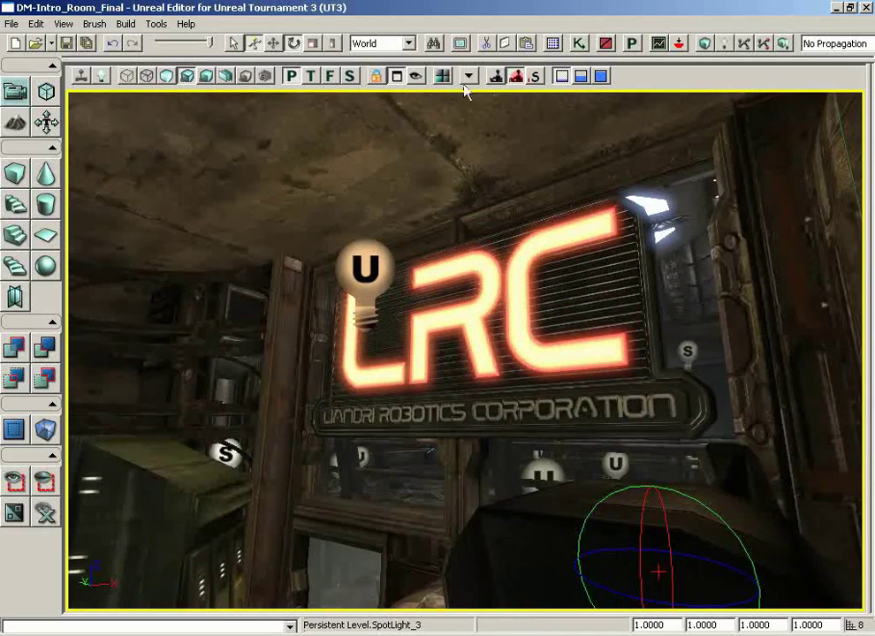
right_click(437, 179)
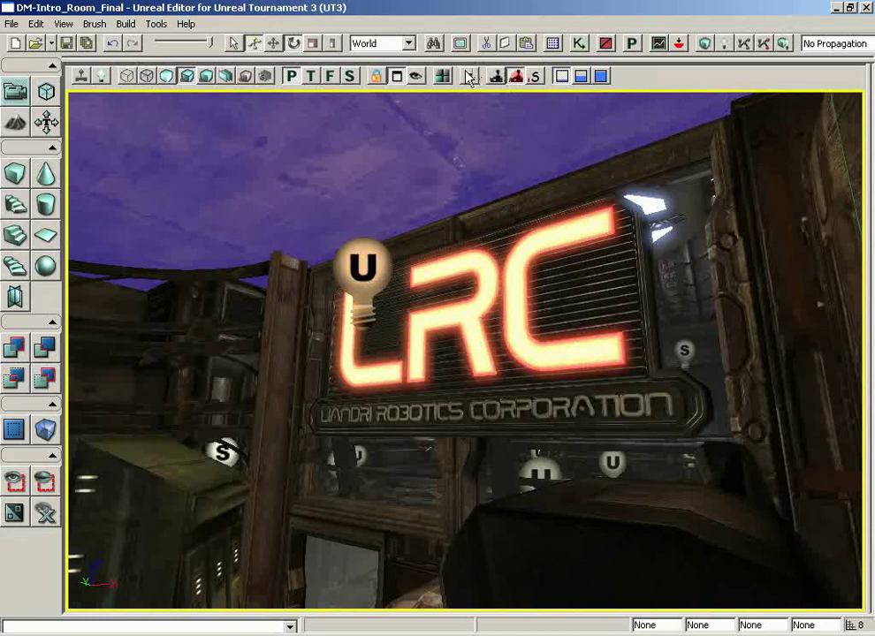
Restore the four-viewport layout and resize the panes to roughly equal sizes
click(397, 76)
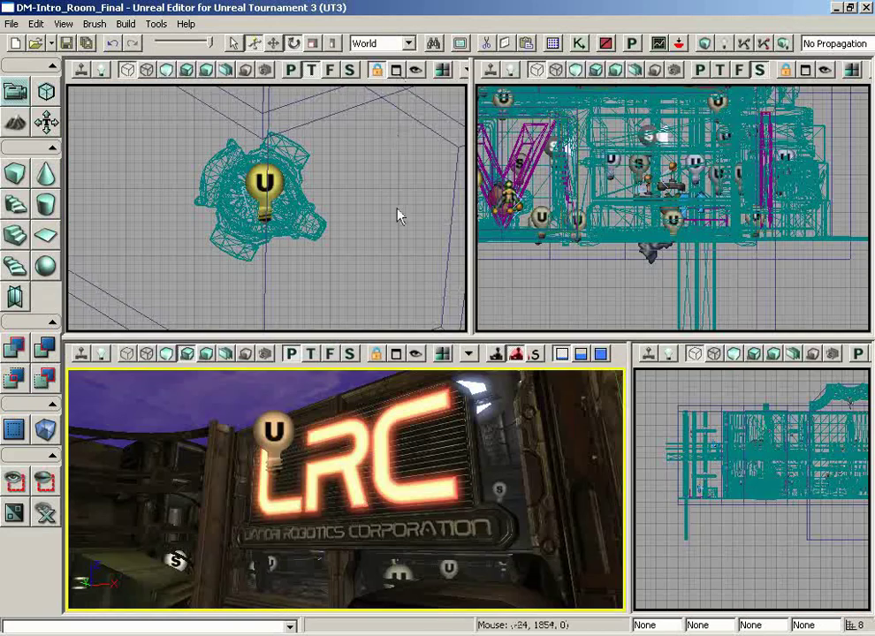
drag(629, 491, 474, 486)
drag(436, 337, 431, 299)
right_drag(384, 460, 343, 393)
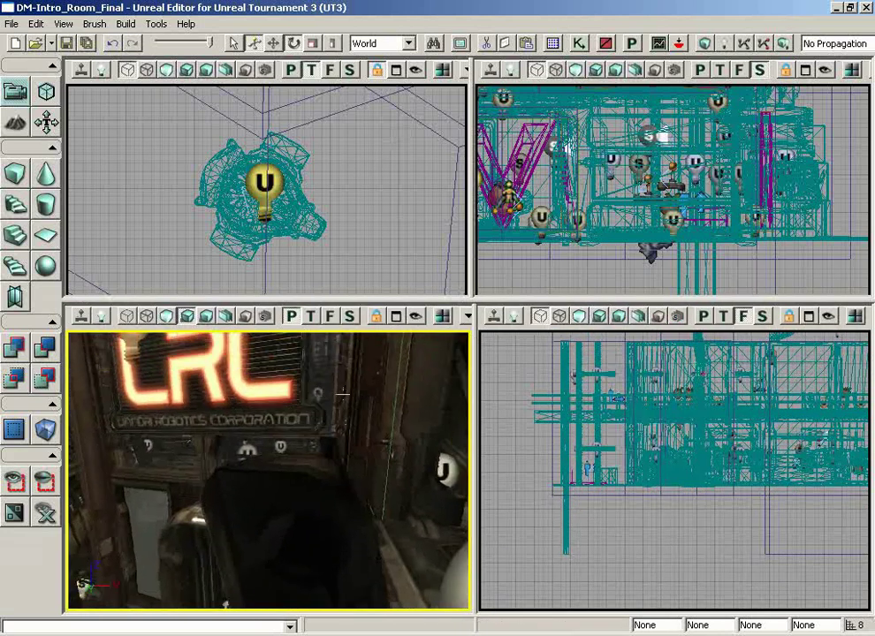
Make the perspective viewport the occlusion parent and reframe the top view to show the level's visible geometry
click(445, 319)
click(442, 317)
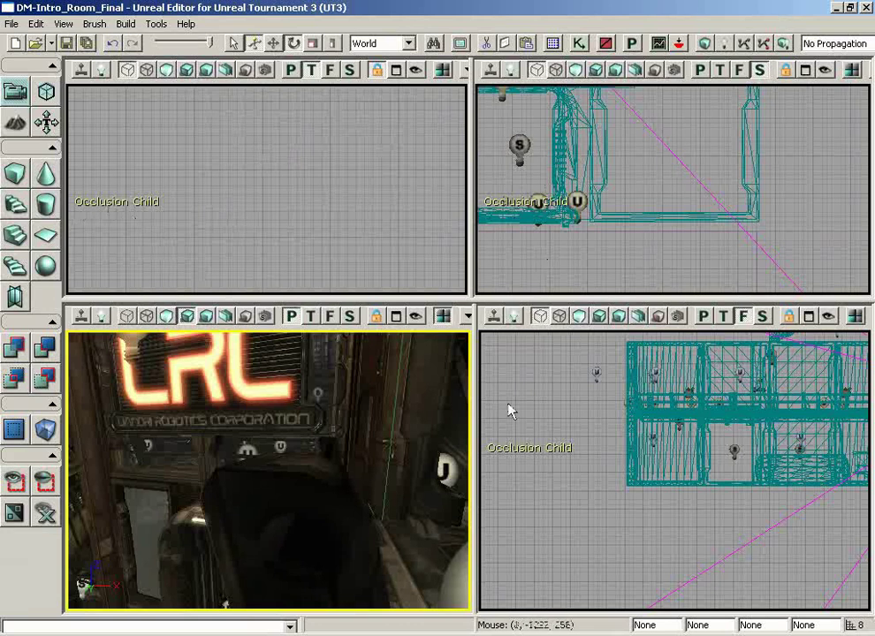
click(380, 200)
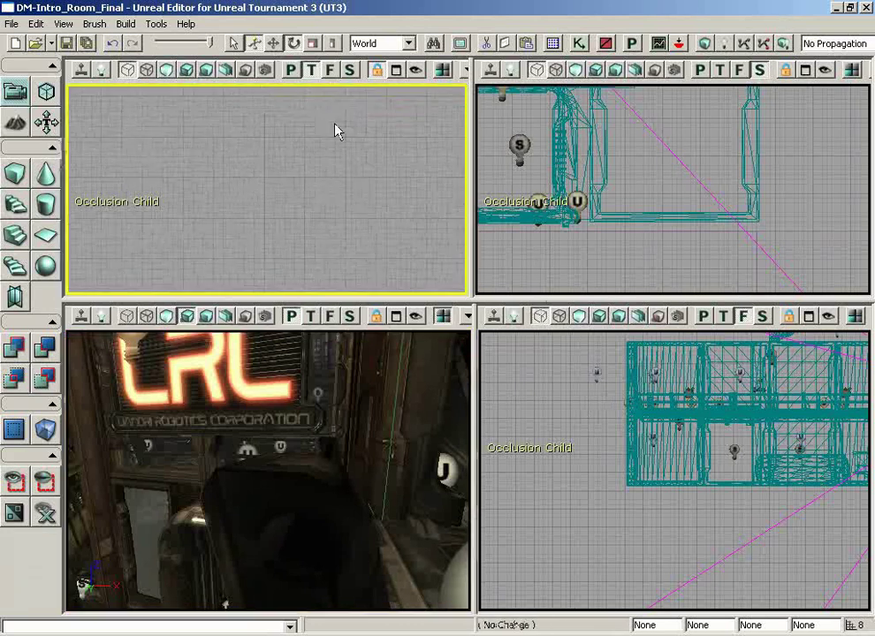
drag(273, 86, 68, 149)
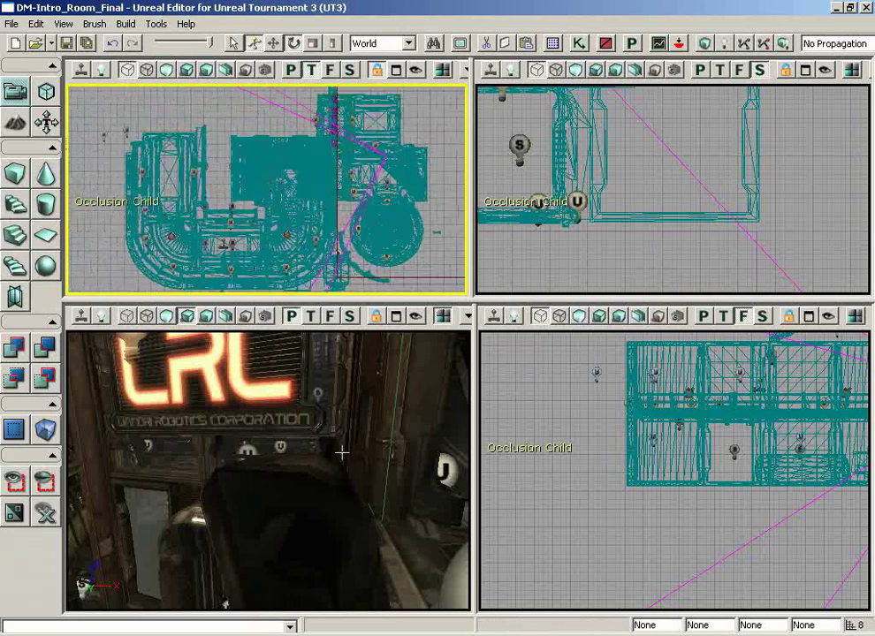
Fly the perspective camera around the level to examine how occlusion changes the geometry drawn in the other viewports
drag(342, 451, 323, 398)
drag(319, 471, 302, 423)
scroll(265, 221, down, 4)
drag(254, 362, 241, 419)
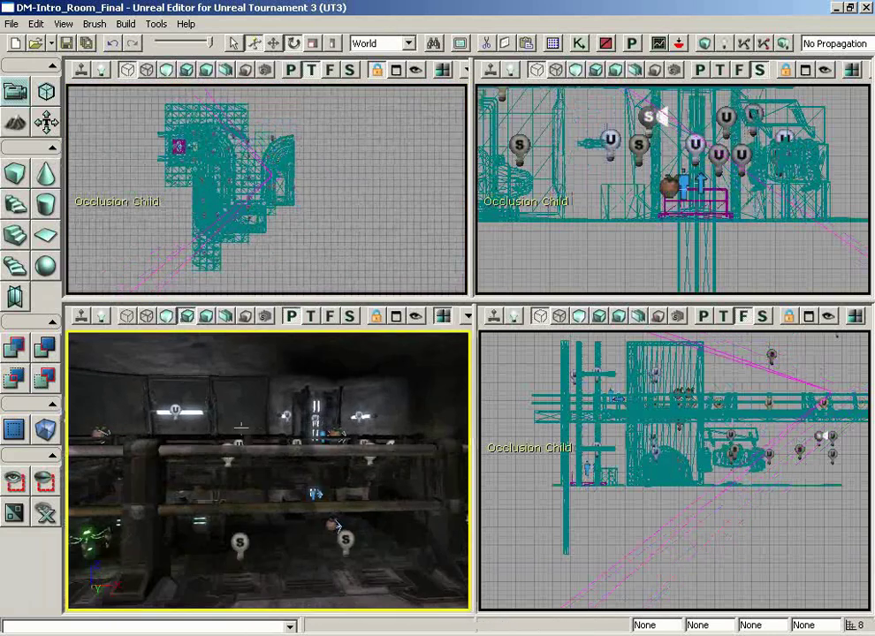
mouse_move(256, 487)
mouse_down()
mouse_move(283, 578)
mouse_move(420, 486)
mouse_move(278, 505)
mouse_move(305, 486)
mouse_move(282, 470)
mouse_move(327, 465)
mouse_move(204, 457)
mouse_move(245, 445)
mouse_move(243, 588)
mouse_move(218, 466)
mouse_move(248, 469)
mouse_move(249, 488)
mouse_move(235, 502)
mouse_move(260, 440)
mouse_move(263, 499)
mouse_up()
drag(228, 538, 236, 526)
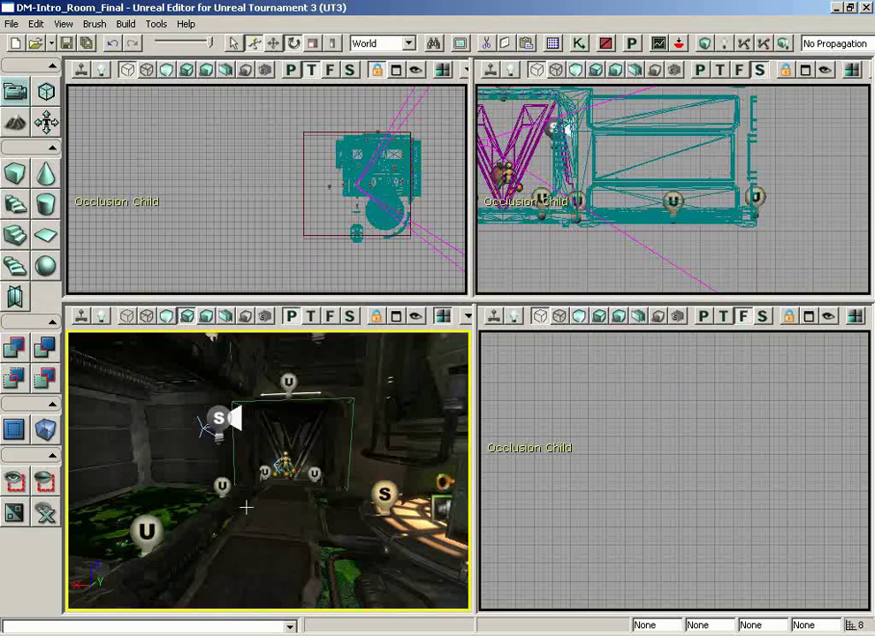
drag(246, 507, 291, 521)
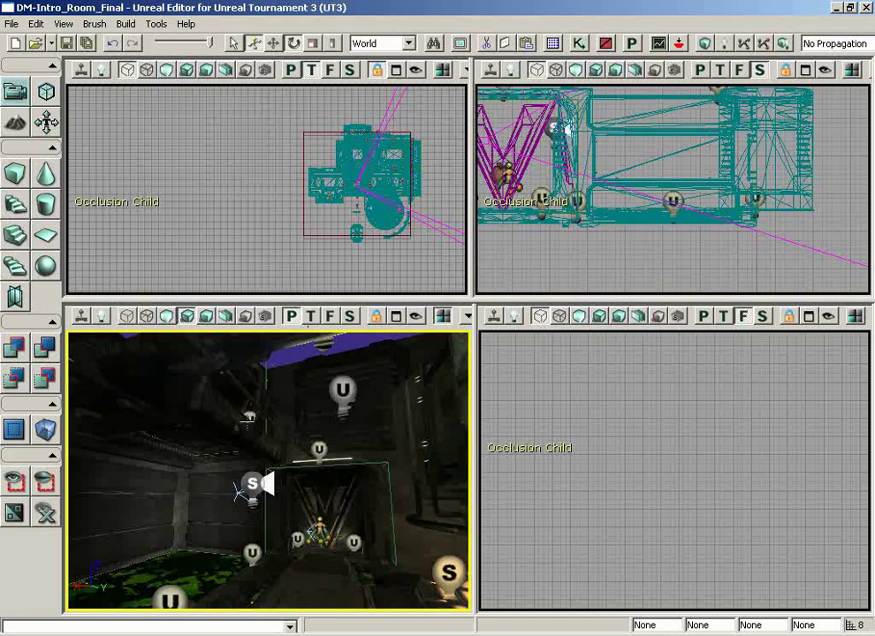
right_drag(257, 506, 470, 583)
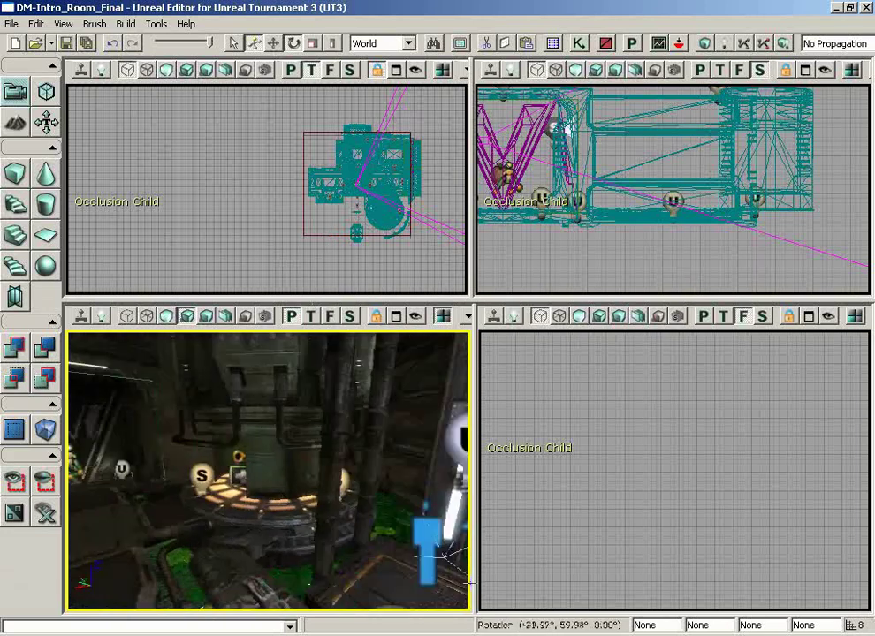
right_drag(205, 484, 408, 504)
right_drag(287, 496, 442, 494)
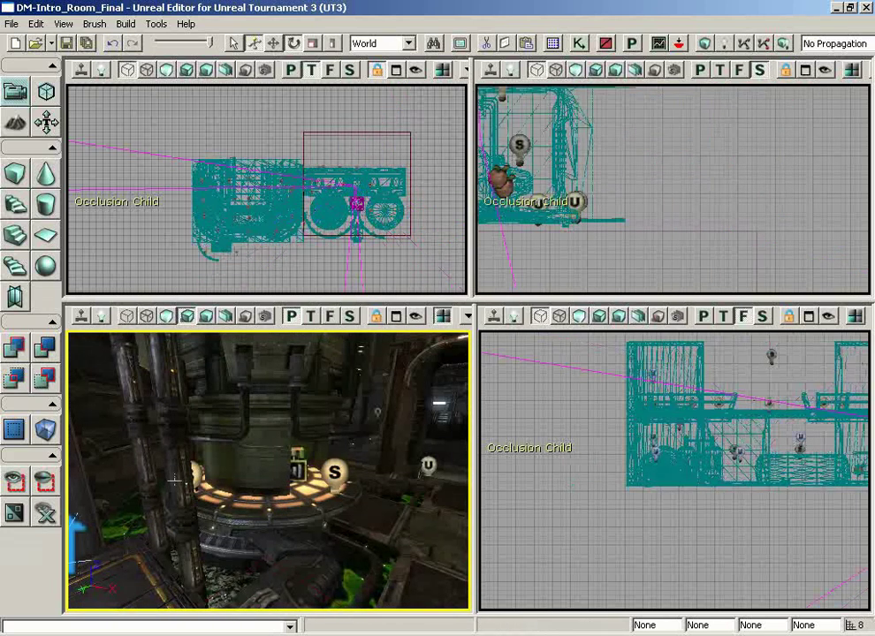
right_drag(174, 480, 231, 496)
middle_drag(230, 496, 234, 507)
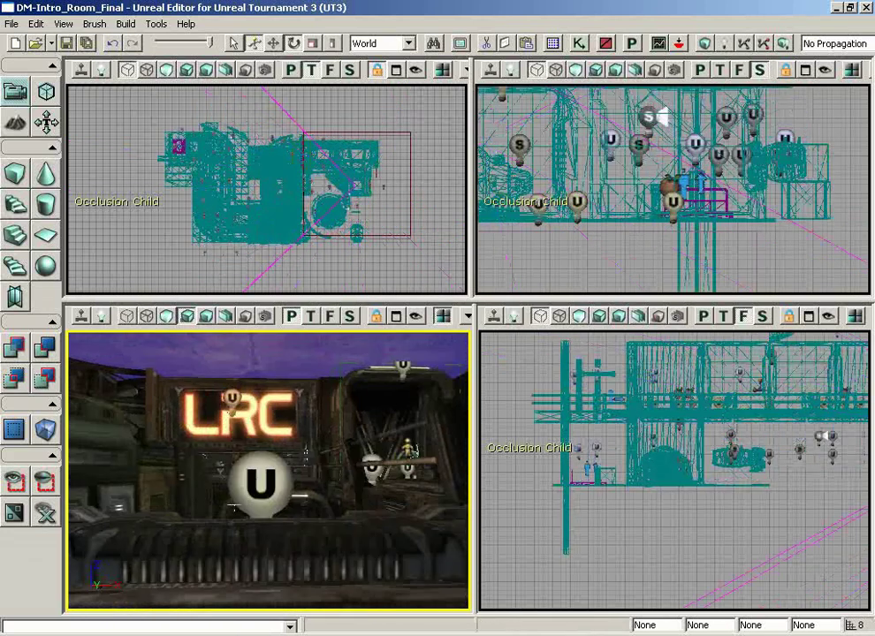
drag(232, 507, 298, 405)
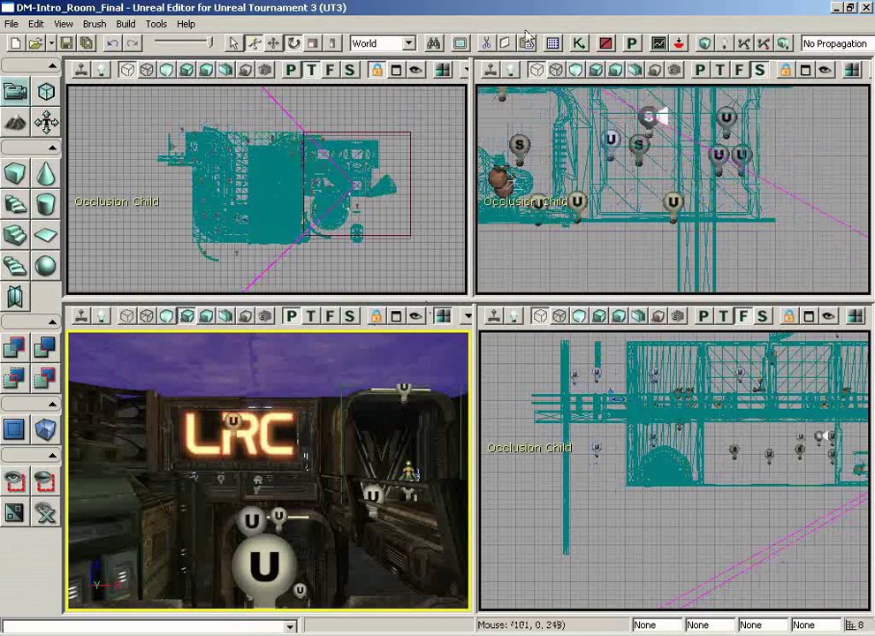
Maximize the perspective viewport and turn off its Static Meshes show flag
click(396, 317)
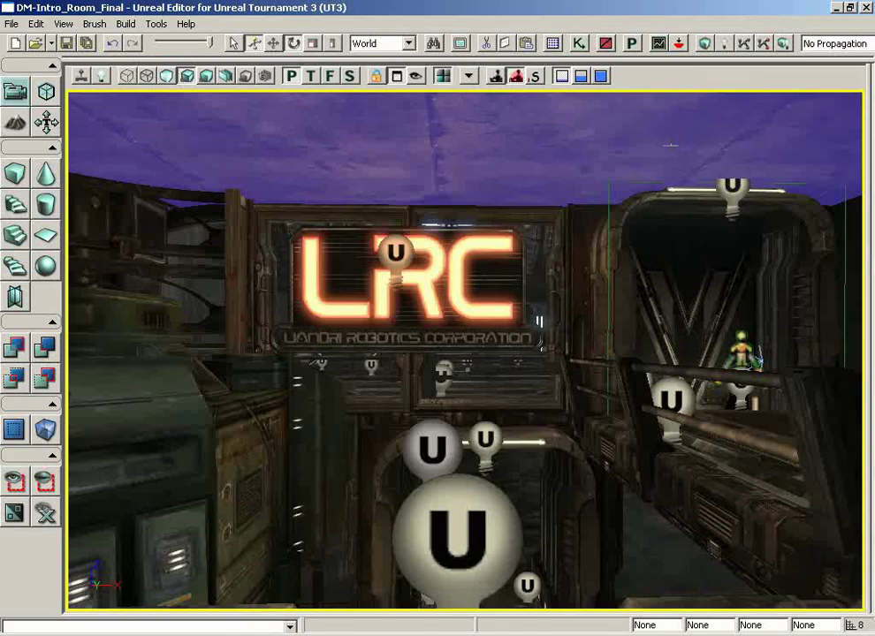
click(468, 77)
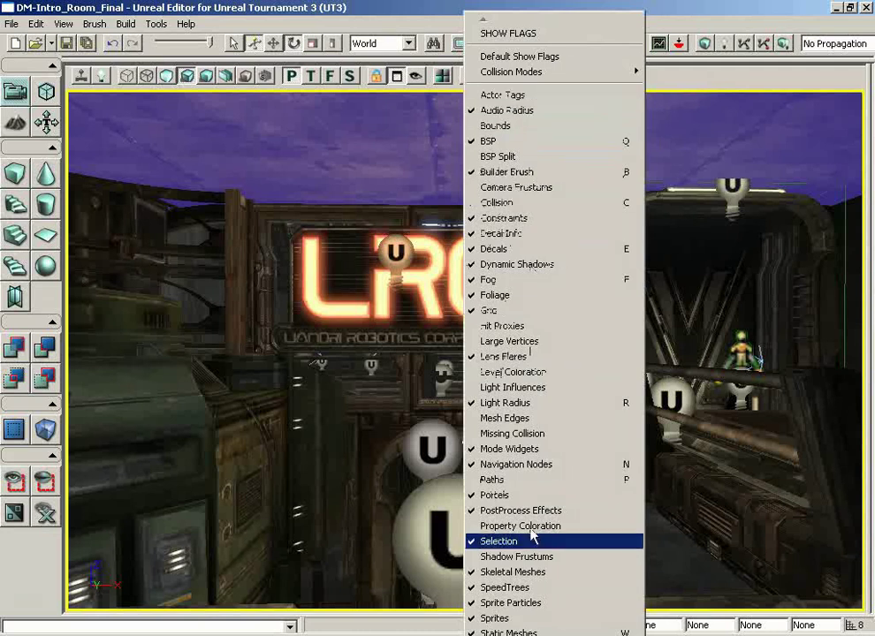
click(508, 633)
drag(363, 524, 165, 156)
Turn off the BSP and Sprites show flags in the perspective viewport
click(468, 76)
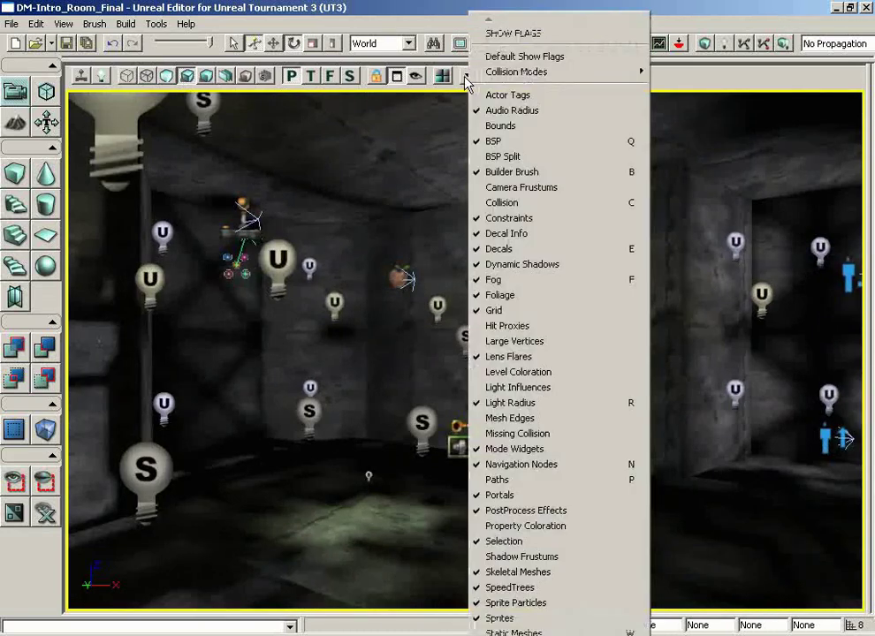
click(495, 143)
right_drag(539, 328, 230, 318)
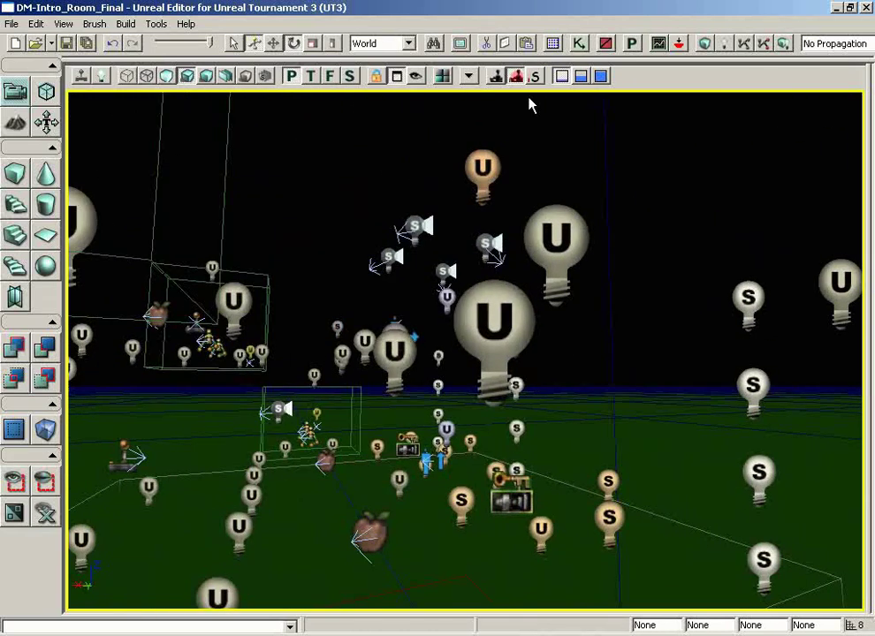
click(469, 77)
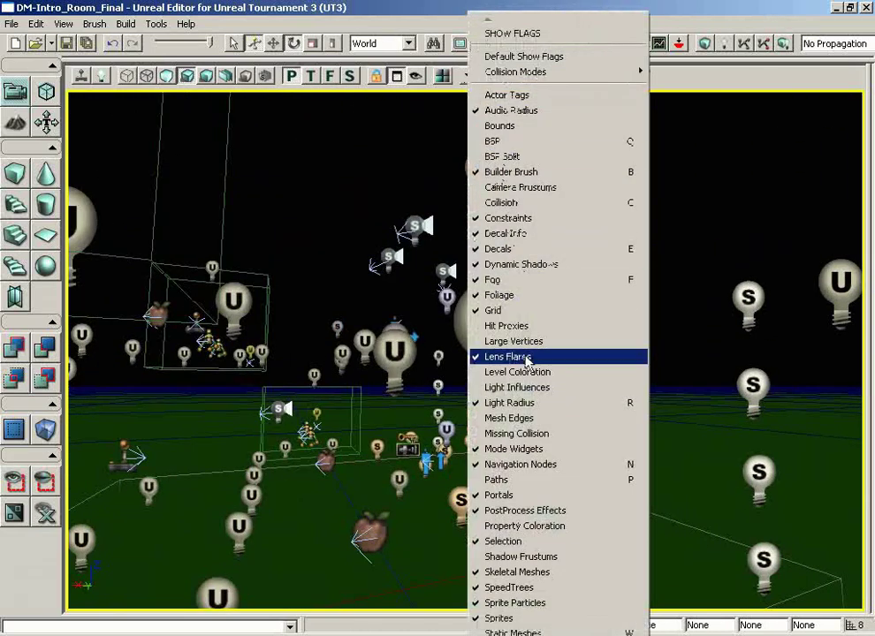
click(521, 621)
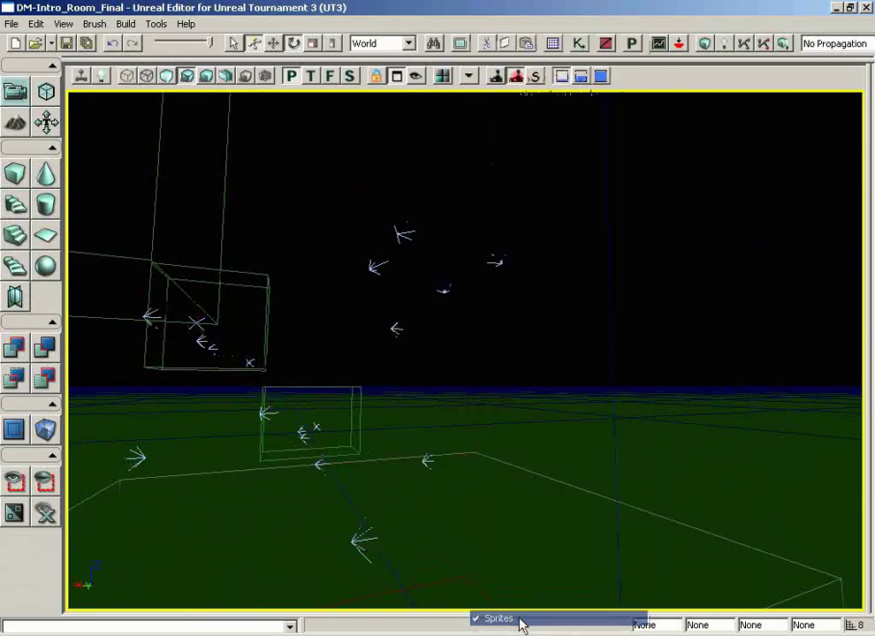
Turn the Static Meshes show flag back on in the perspective viewport
right_drag(572, 447, 462, 104)
click(466, 80)
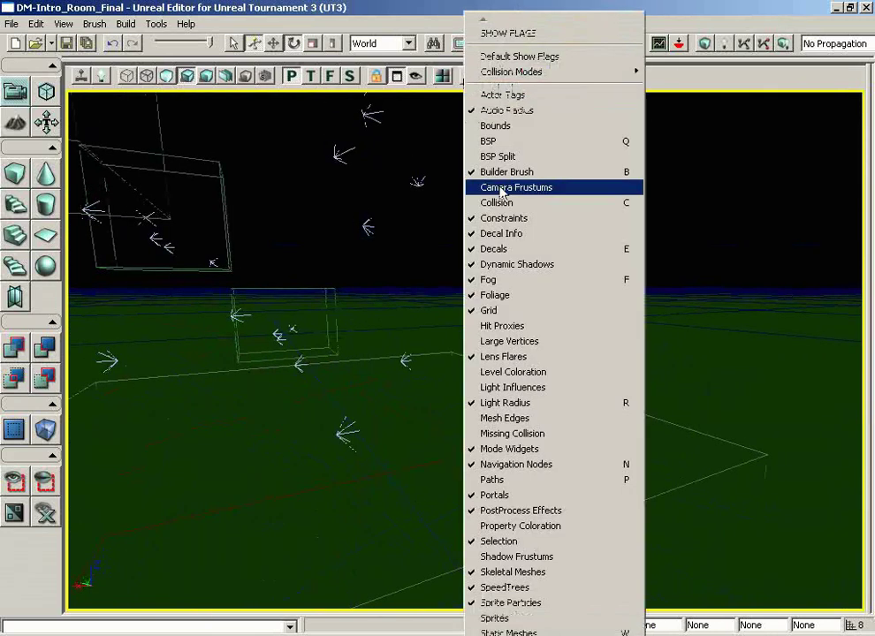
click(509, 627)
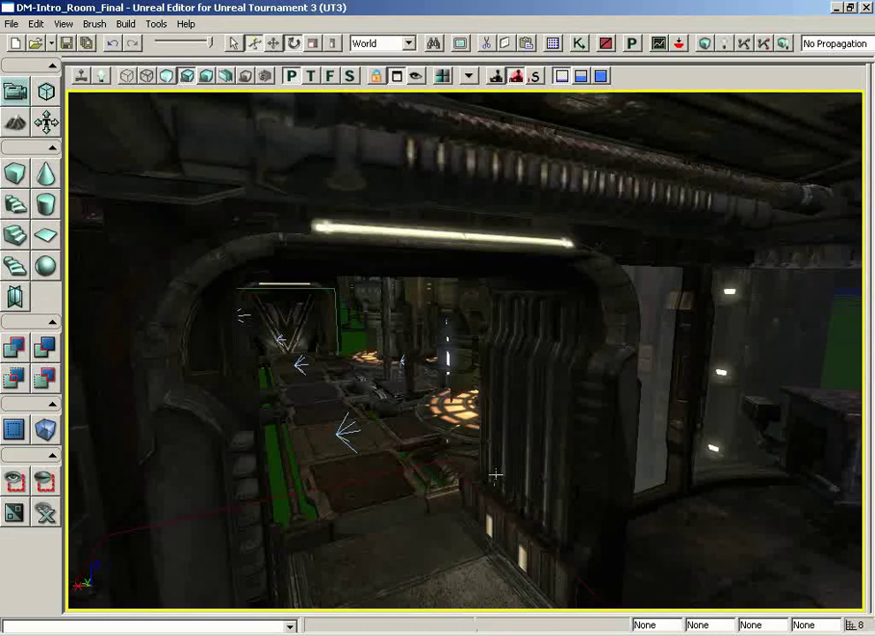
Turn the BSP and Sprites show flags back on in the perspective viewport
drag(498, 469, 315, 197)
right_drag(498, 468, 504, 355)
click(469, 81)
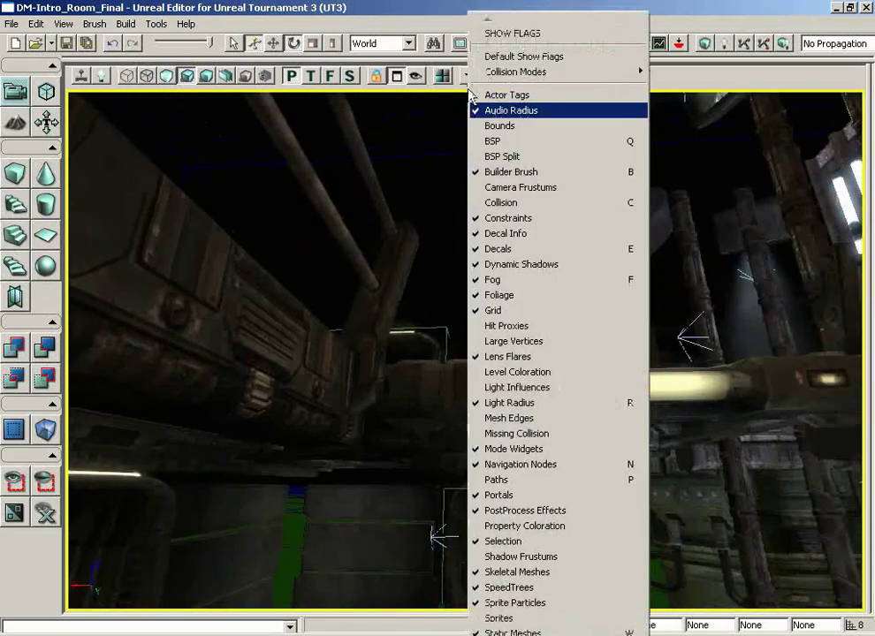
click(492, 141)
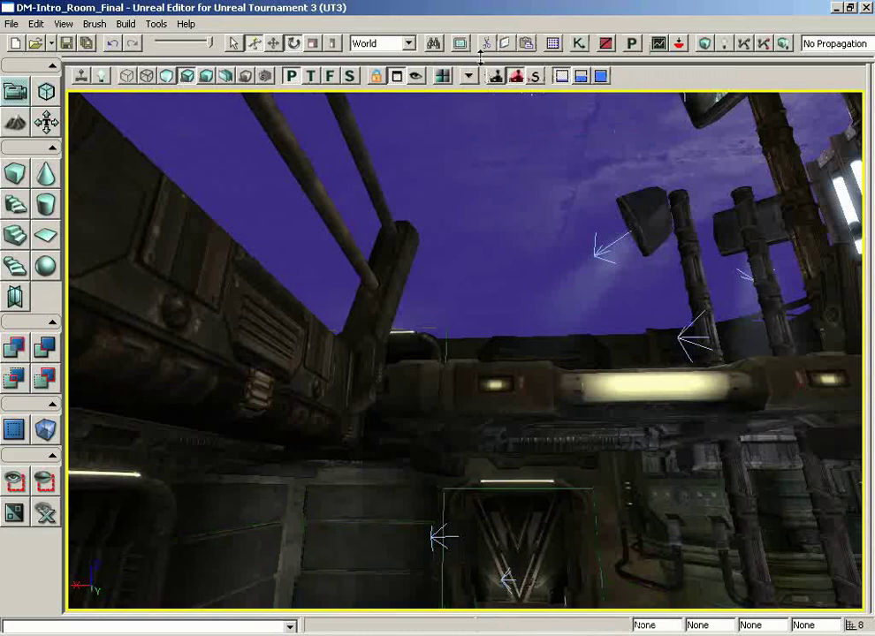
click(470, 77)
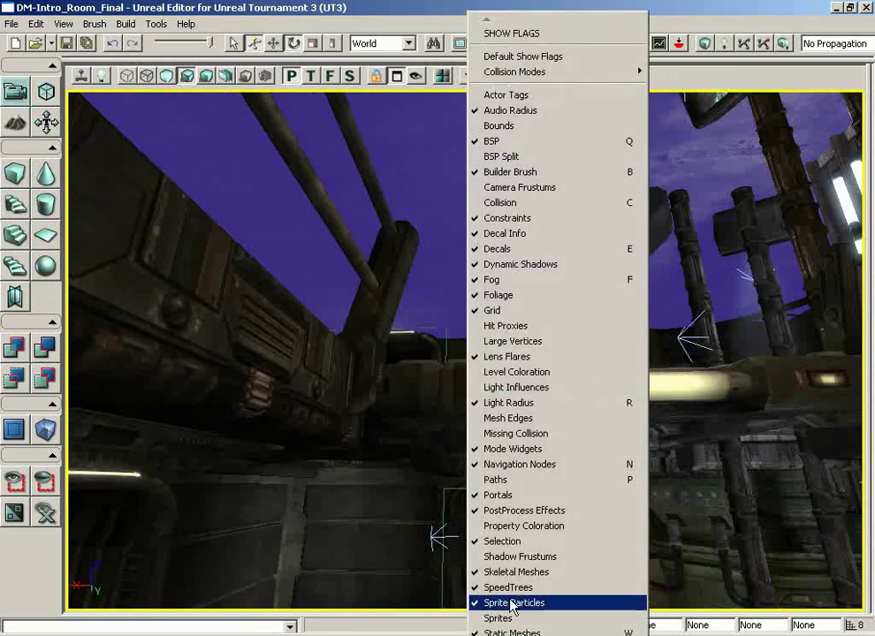
click(511, 620)
right_drag(502, 409, 500, 446)
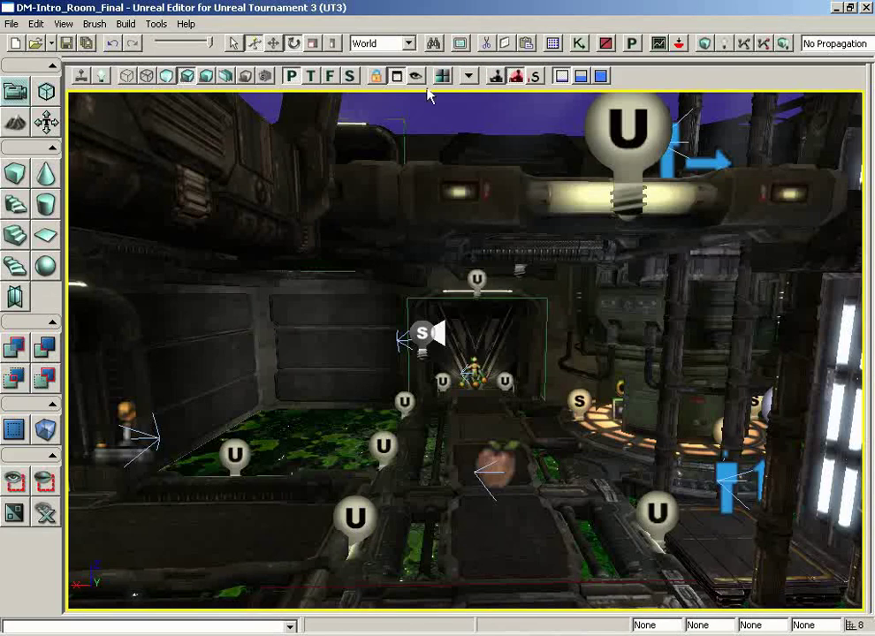
Toggle the BSP and Static Meshes show flags off and back on while flying the camera around the room
click(469, 76)
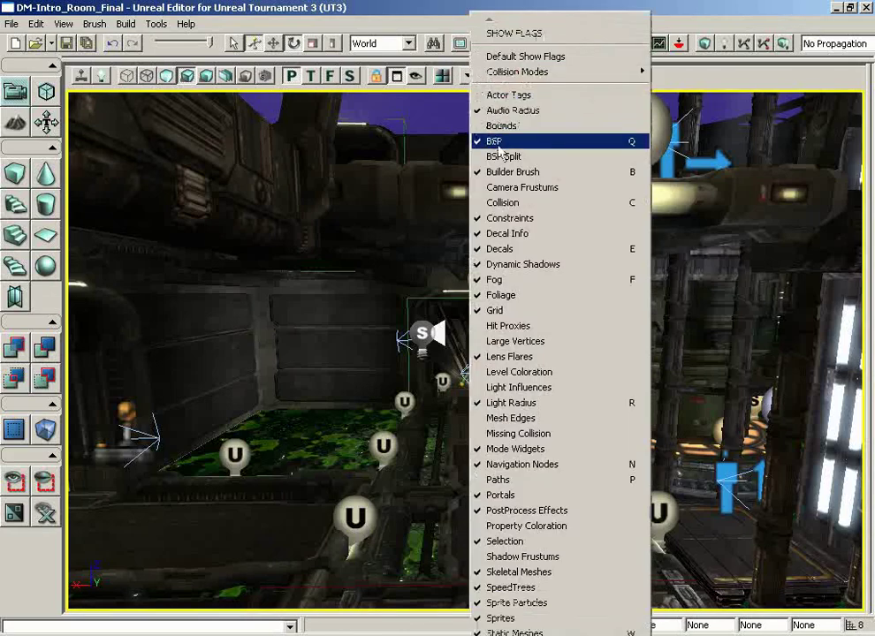
click(340, 367)
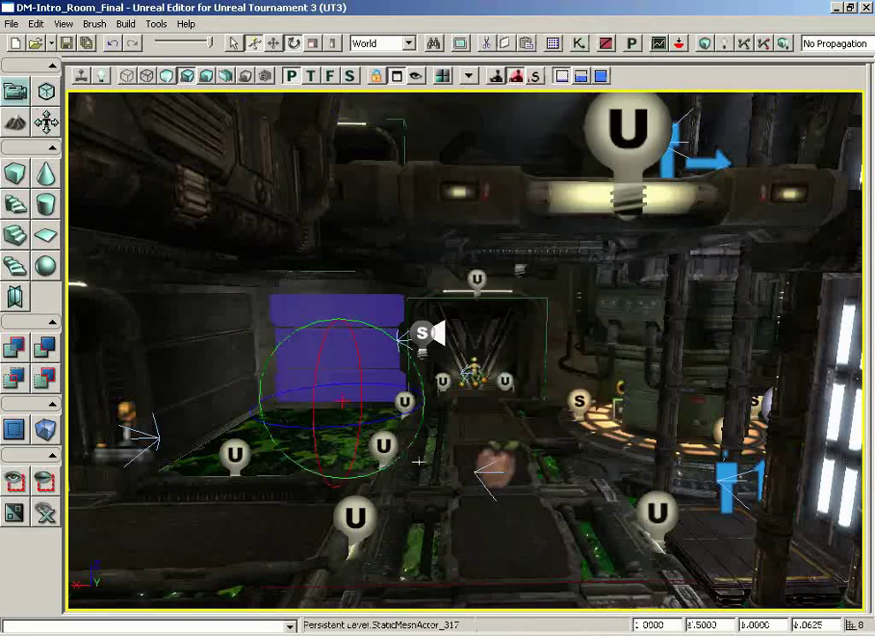
drag(484, 467, 503, 468)
key(q)
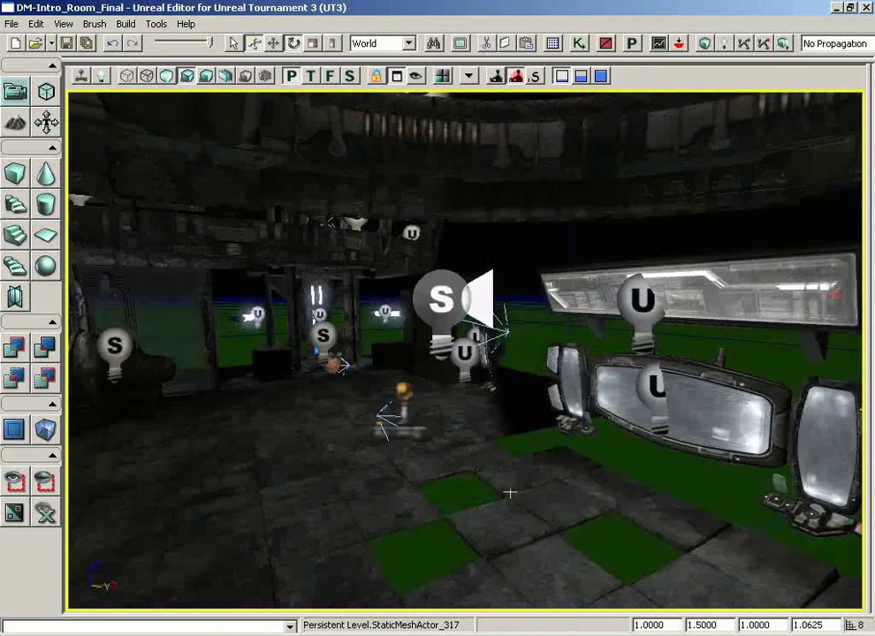
mouse_move(510, 494)
right_down()
mouse_move(510, 503)
mouse_move(496, 505)
right_up()
key(q)
key(q)
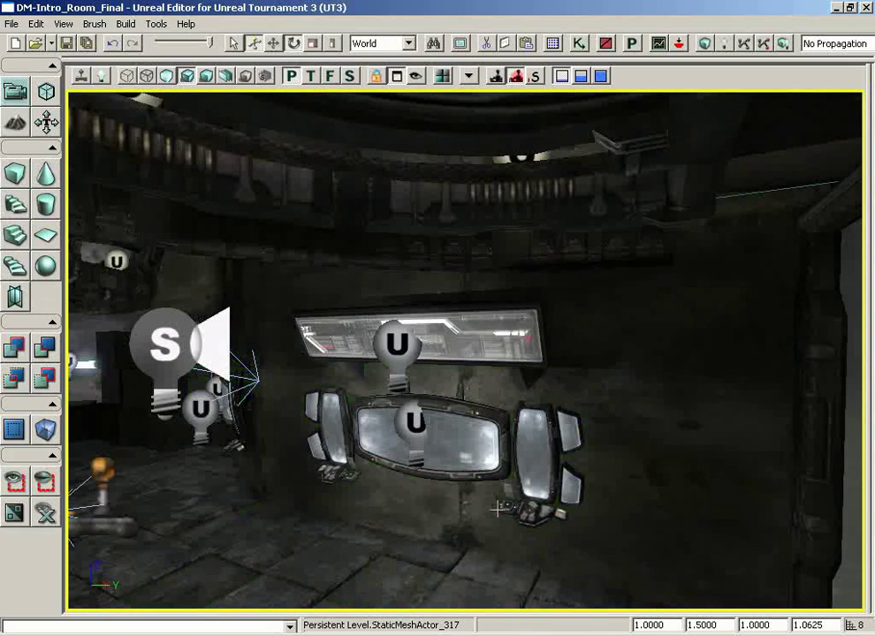
right_drag(563, 515, 487, 543)
key(w)
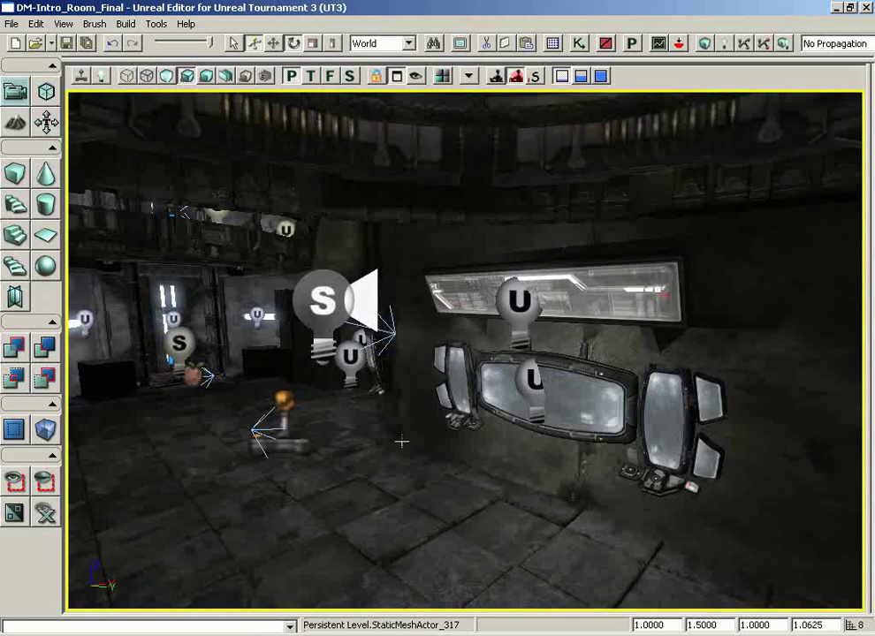
Try out Level Streaming Volume Previs while flying the perspective camera through the room
click(495, 78)
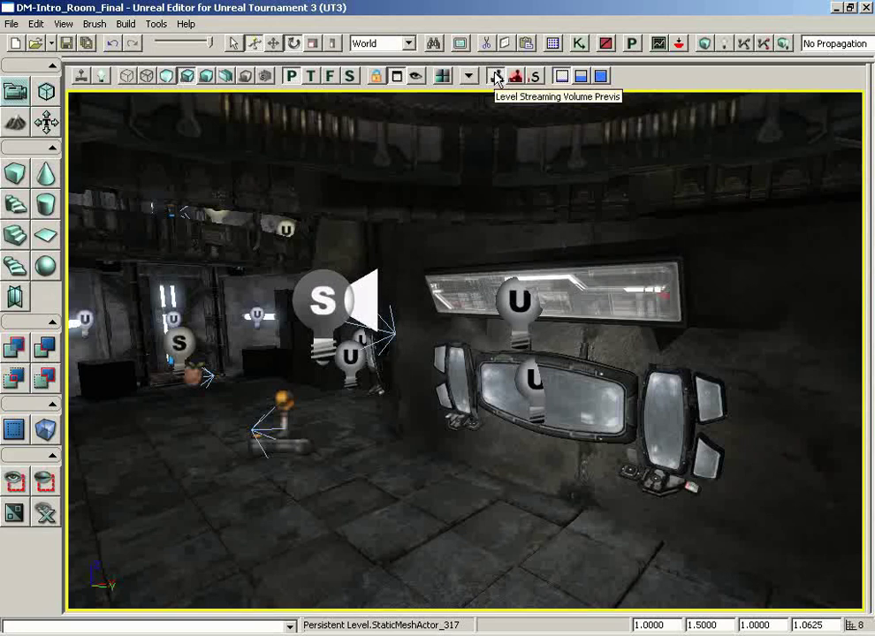
drag(354, 512, 416, 476)
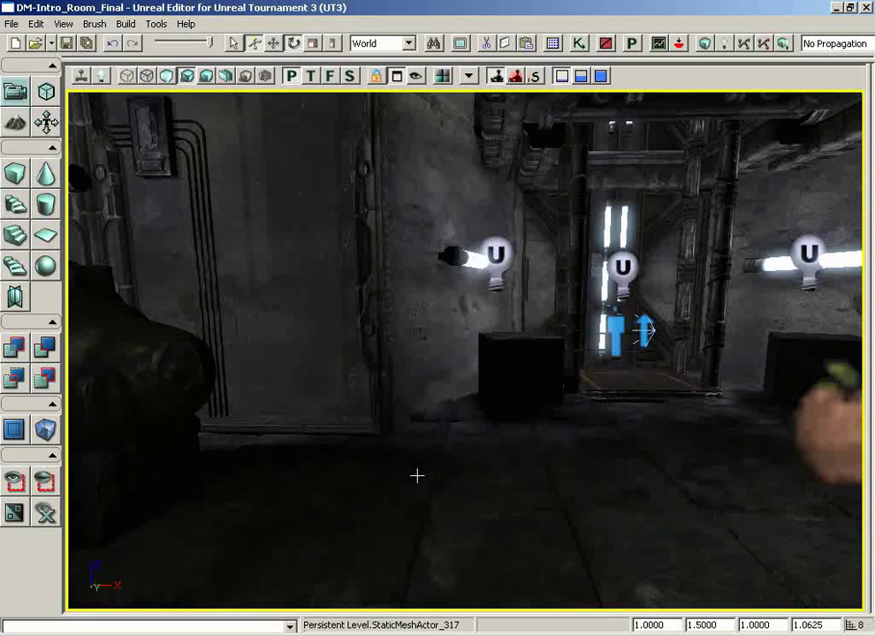
drag(416, 476, 416, 437)
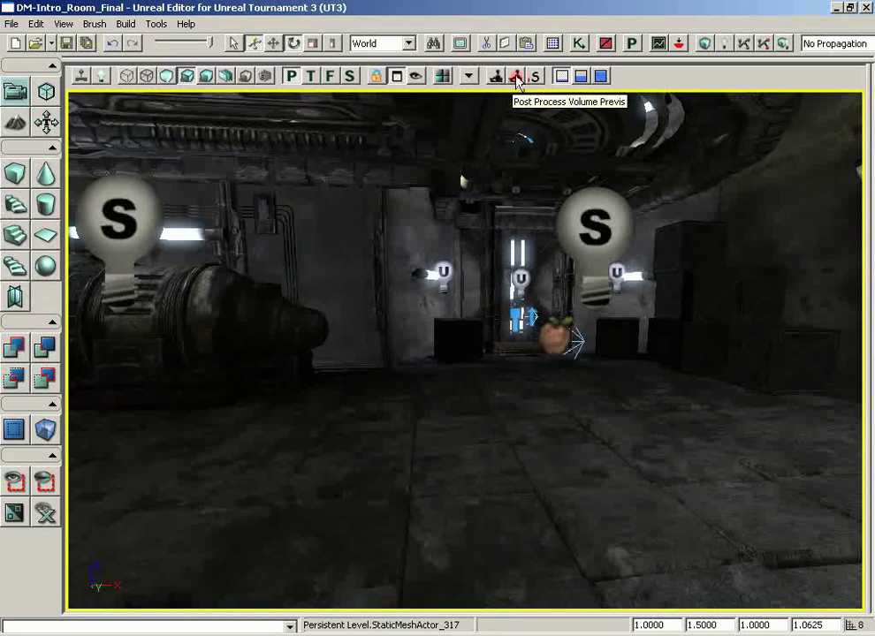
Fly the camera around the machinery room to examine the view with Post Process Volume Previs
mouse_move(460, 402)
mouse_down()
mouse_move(213, 404)
mouse_move(451, 406)
mouse_up()
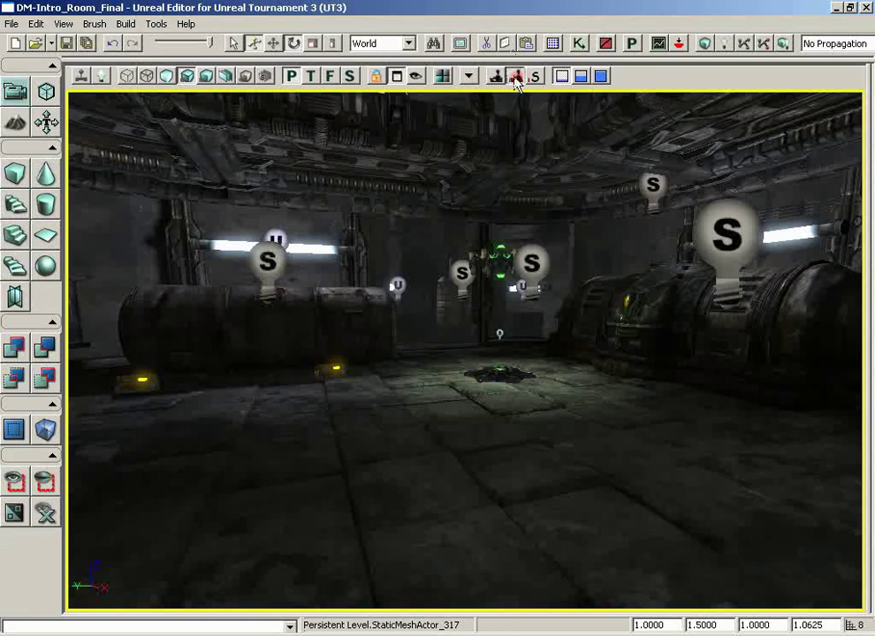
drag(496, 410, 429, 245)
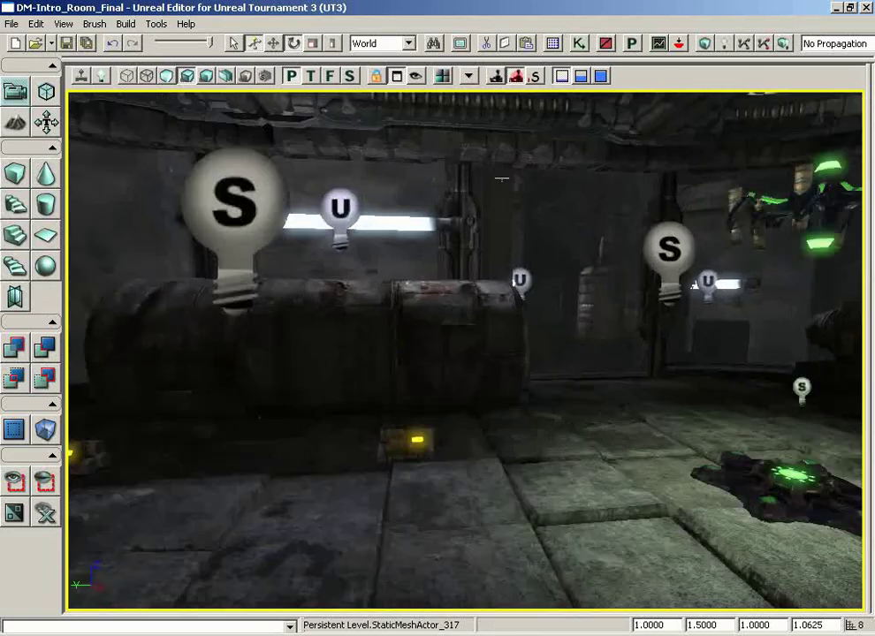
drag(525, 234, 374, 384)
Turn on Squint Mode in the perspective viewport, switching it off and on to compare the blurred and sharp views
click(535, 78)
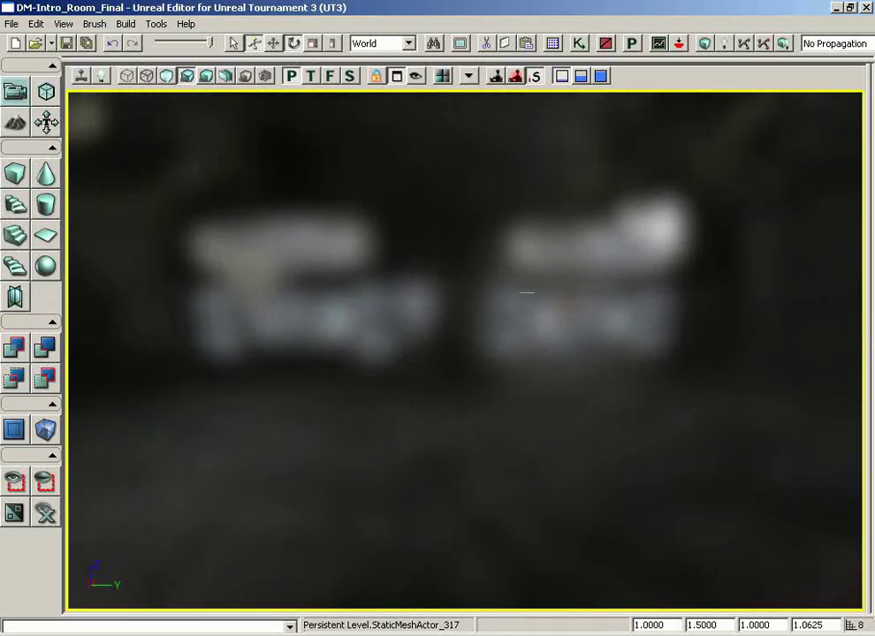
right_drag(528, 297, 513, 255)
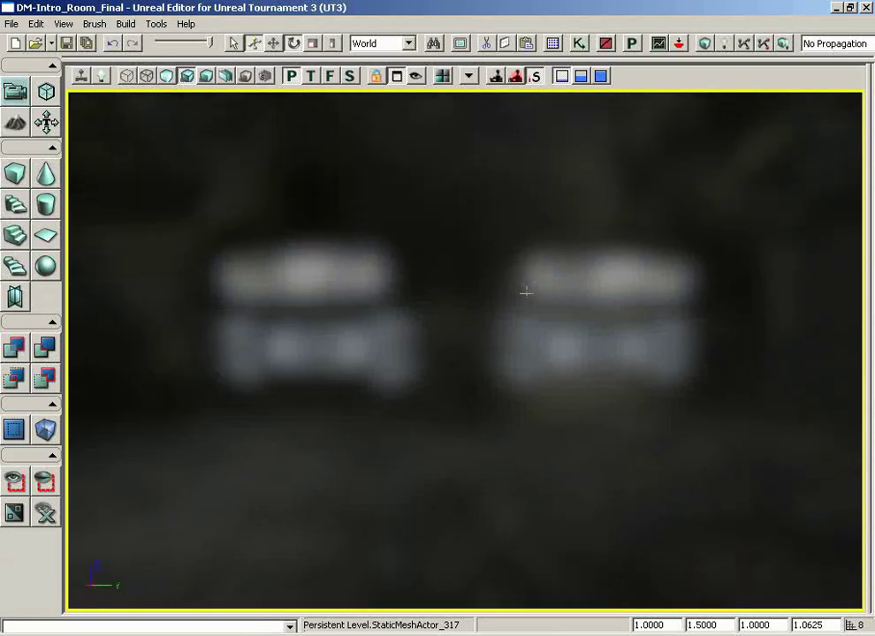
click(536, 77)
click(537, 78)
click(537, 78)
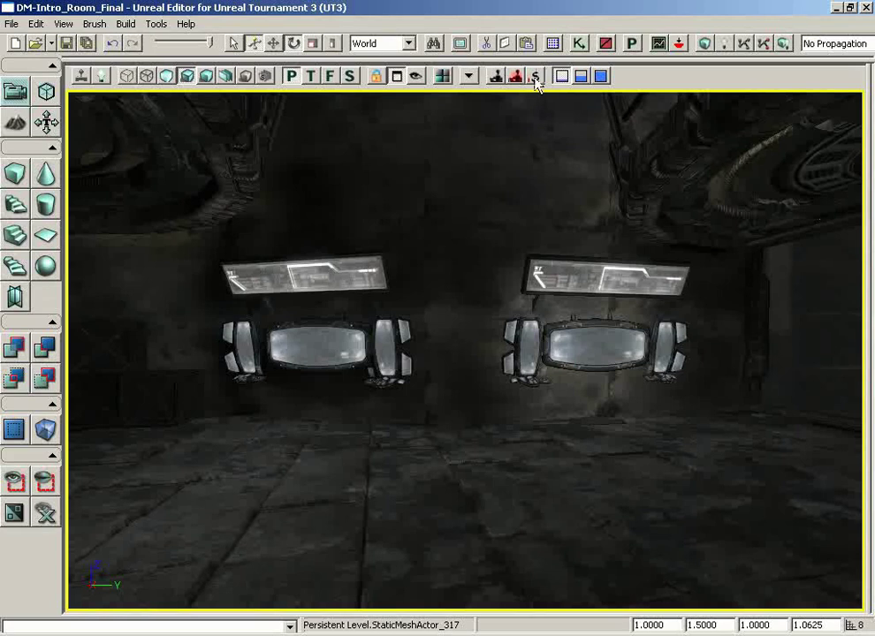
click(537, 78)
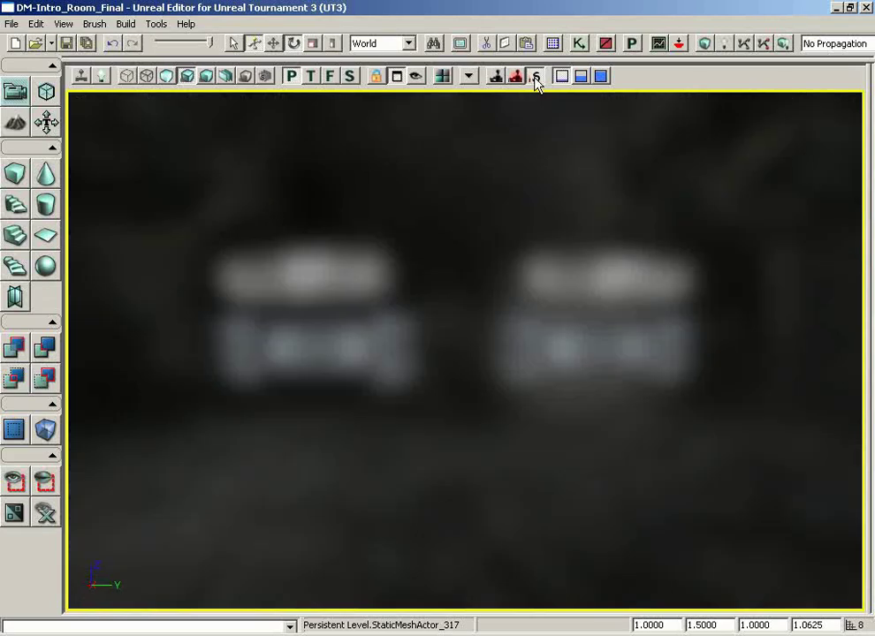
Open the World Properties and set SquintModeKernelSize to 64 in the WorldInfo category
click(64, 24)
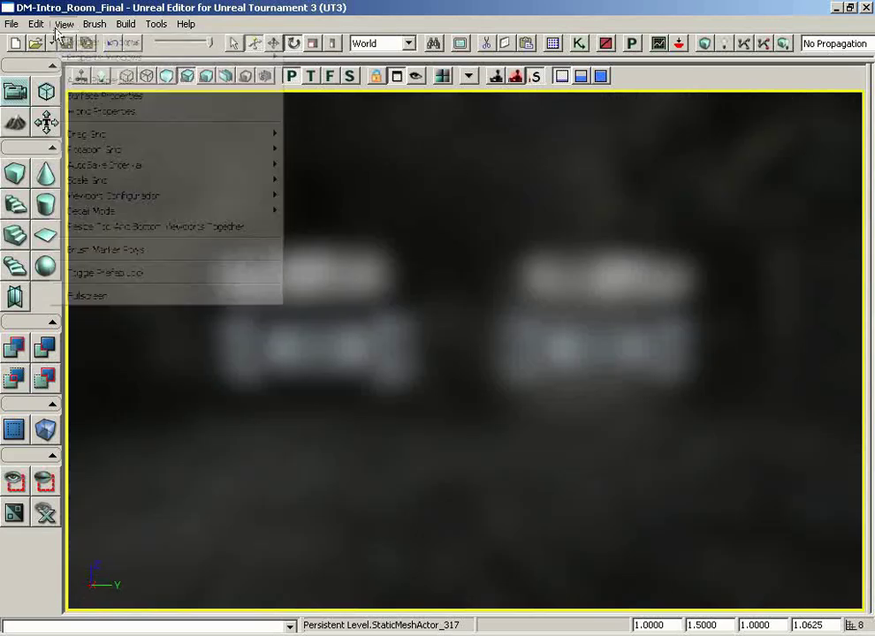
click(177, 112)
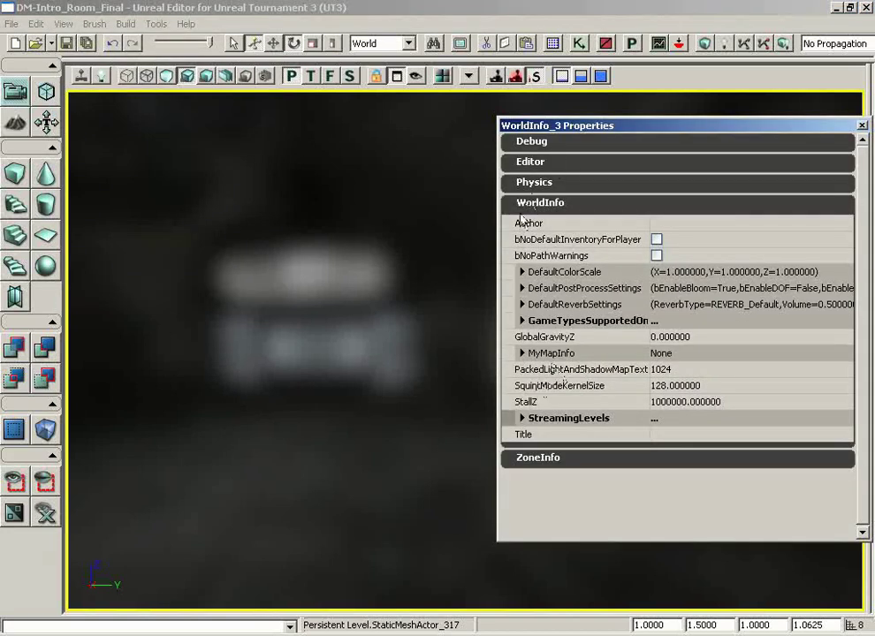
click(560, 204)
click(561, 204)
click(688, 390)
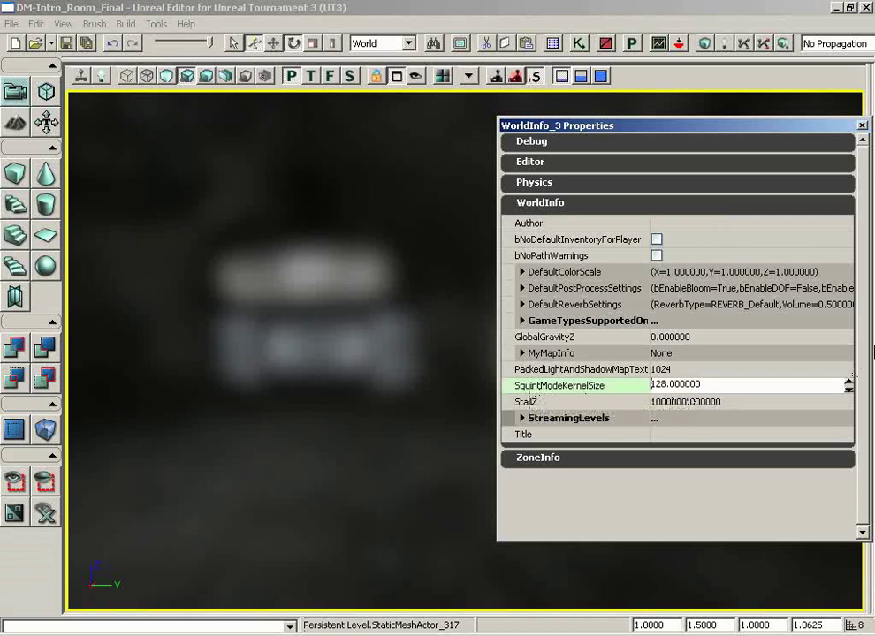
drag(723, 386, 621, 391)
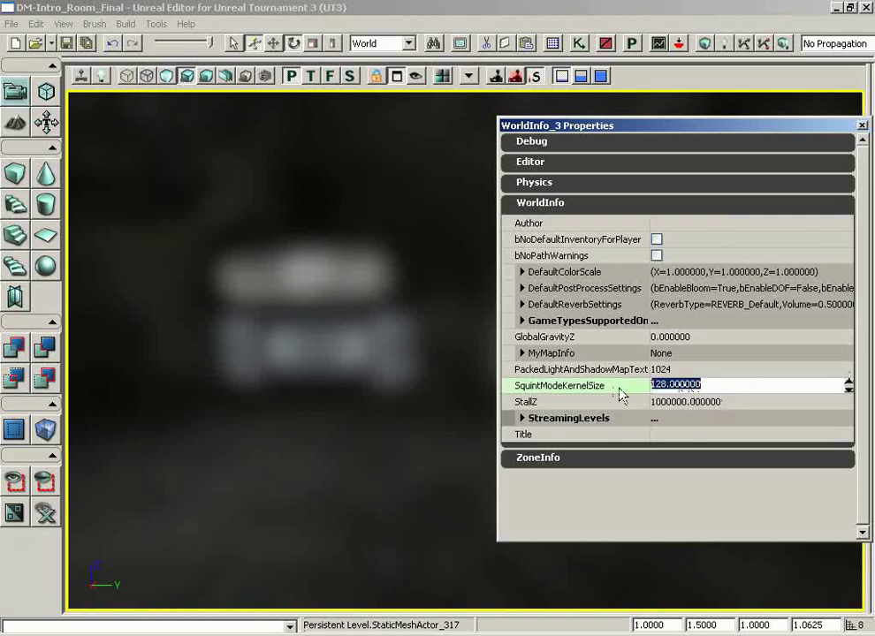
text(64)
key(Return)
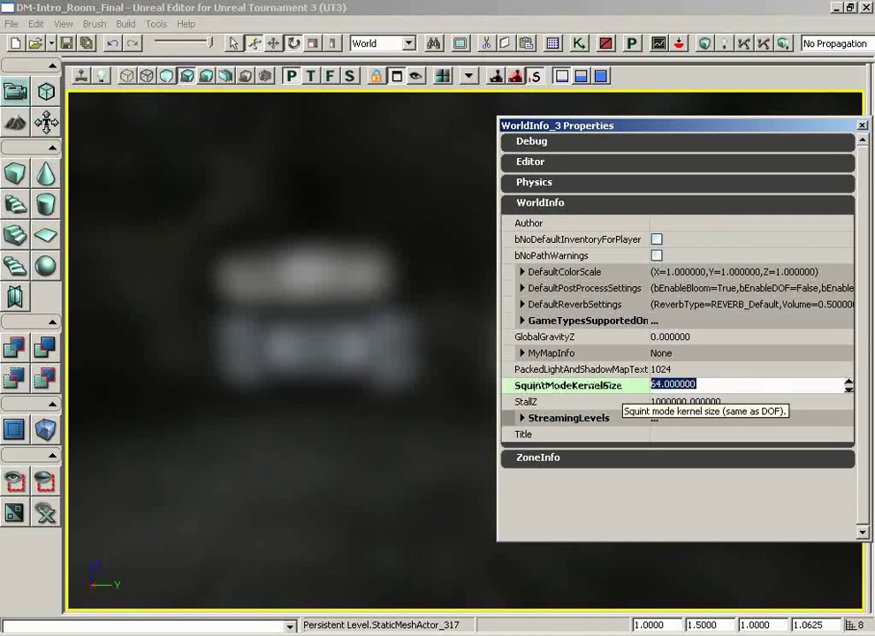
Set SquintModeKernelSize to 1 and turn the perspective camera to examine the blur
drag(712, 386, 643, 384)
text(1)
key(Return)
right_drag(303, 408, 402, 387)
Set SquintModeKernelSize back to 128 and close the World Properties
drag(696, 395, 616, 392)
text(128)
key(Return)
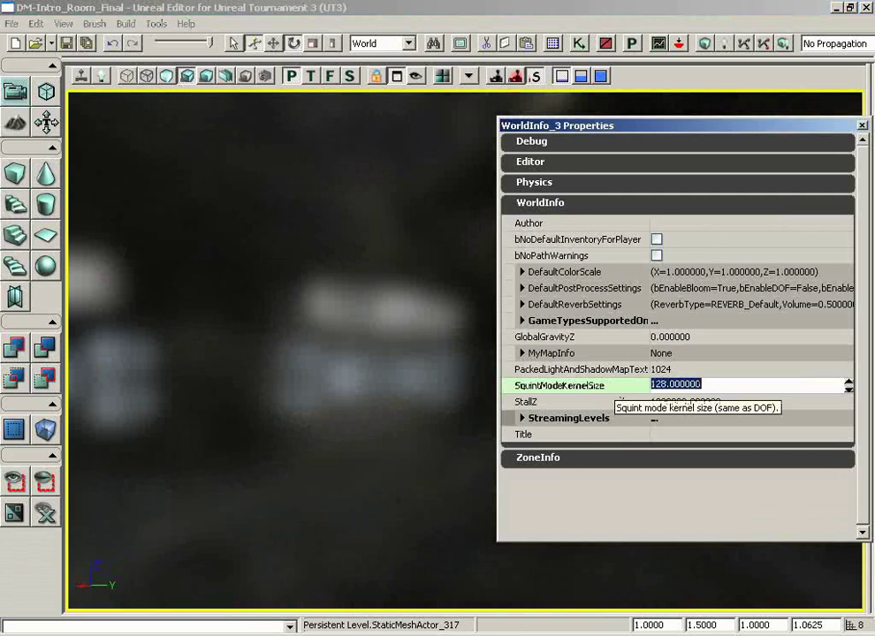
click(862, 125)
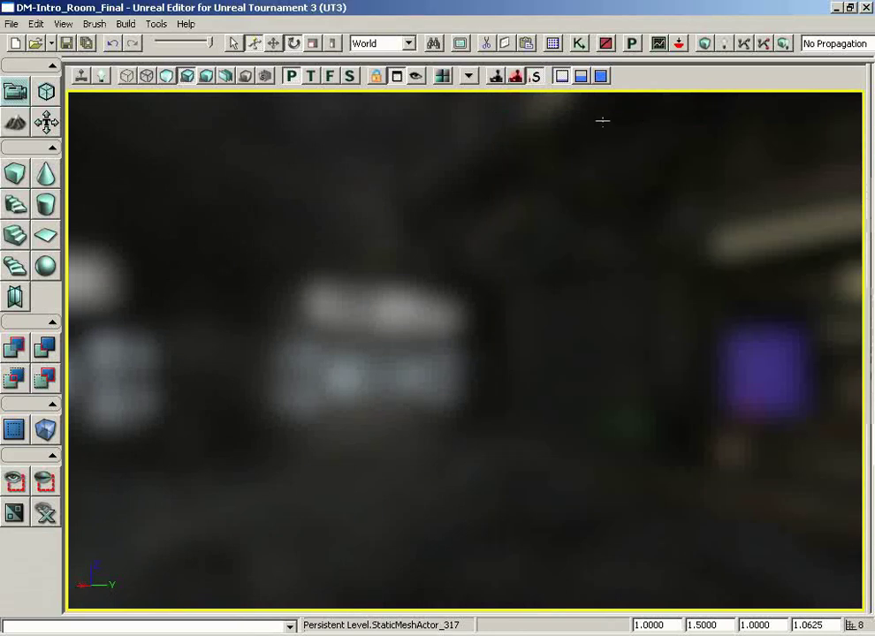
Turn off Squint Mode and fly the camera through the level at the slowest camera speed
click(537, 77)
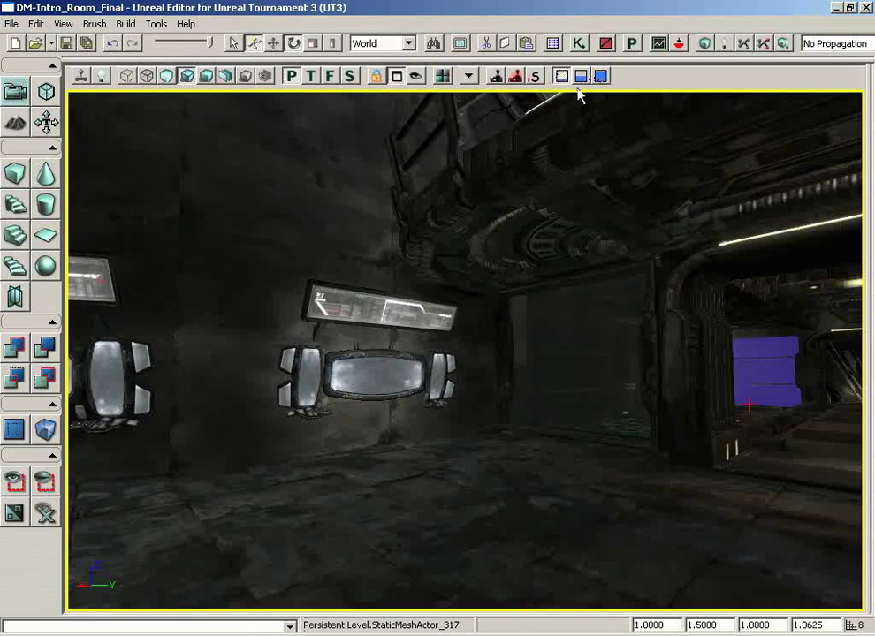
click(561, 76)
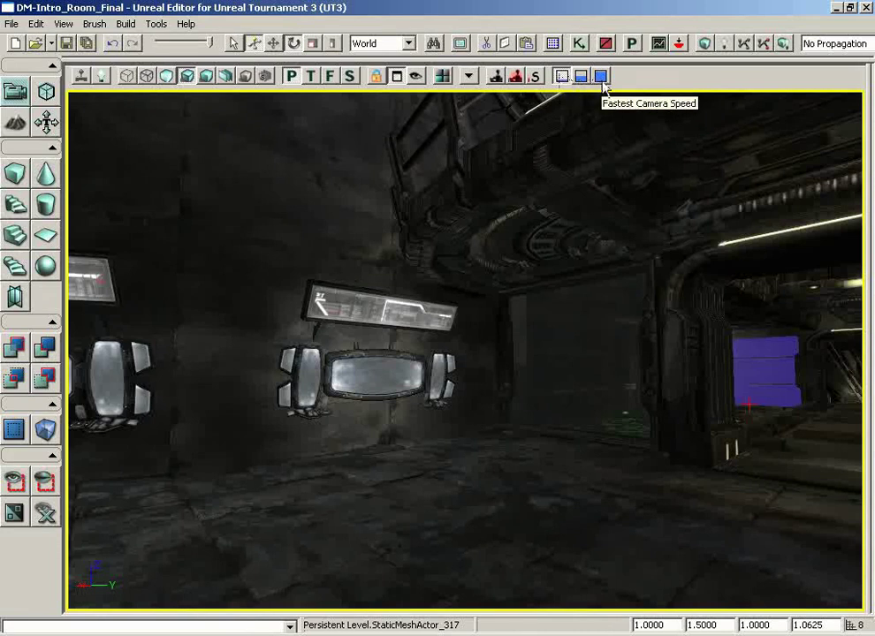
drag(488, 382, 69, 89)
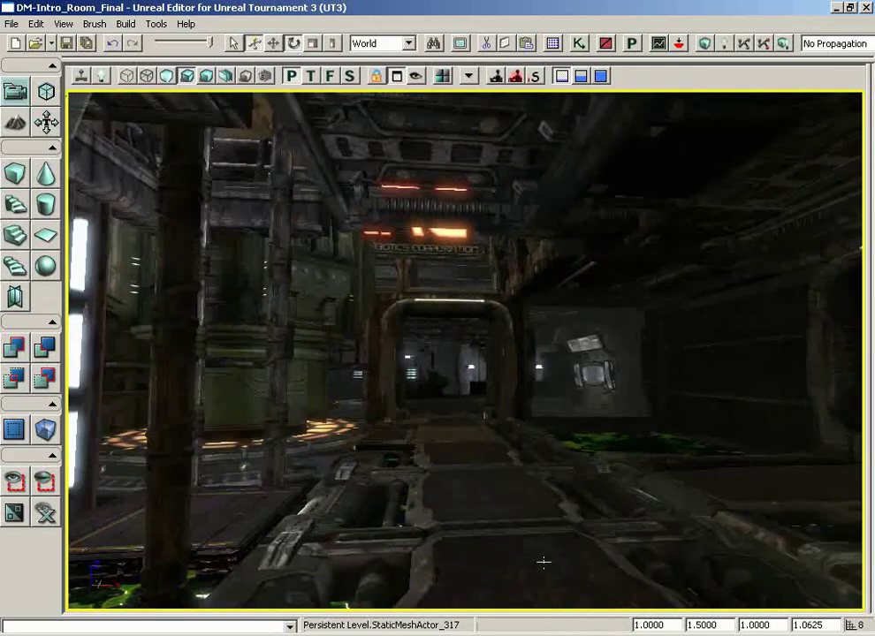
drag(543, 563, 484, 398)
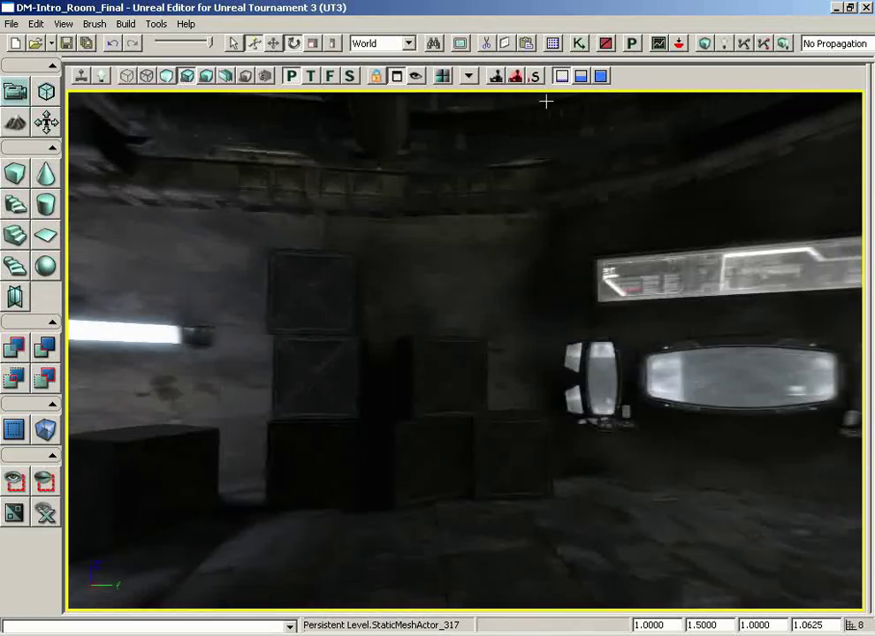
drag(514, 289, 450, 387)
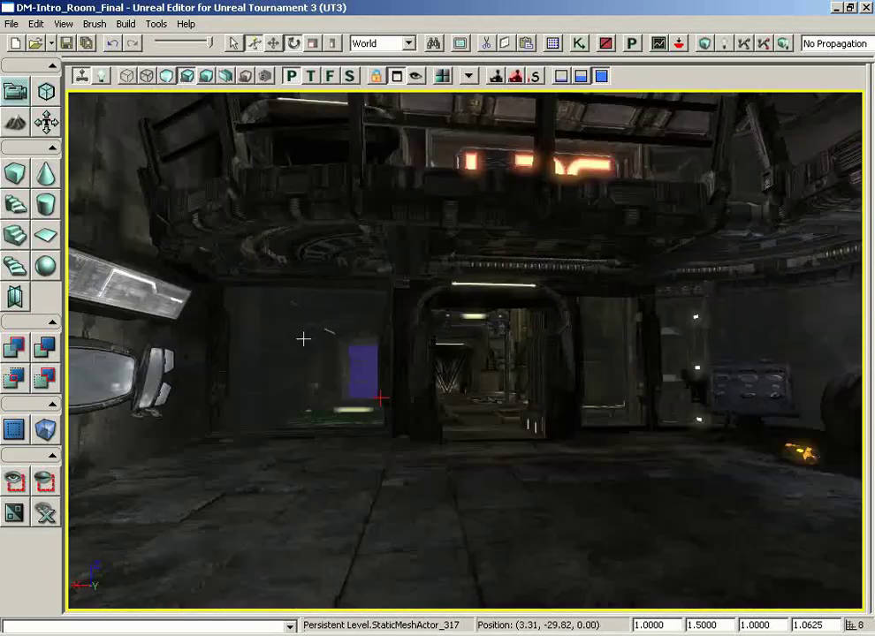
Fly the perspective camera through the corridor and around the glowing reactor floor at the fastest camera speed
drag(303, 339, 273, 219)
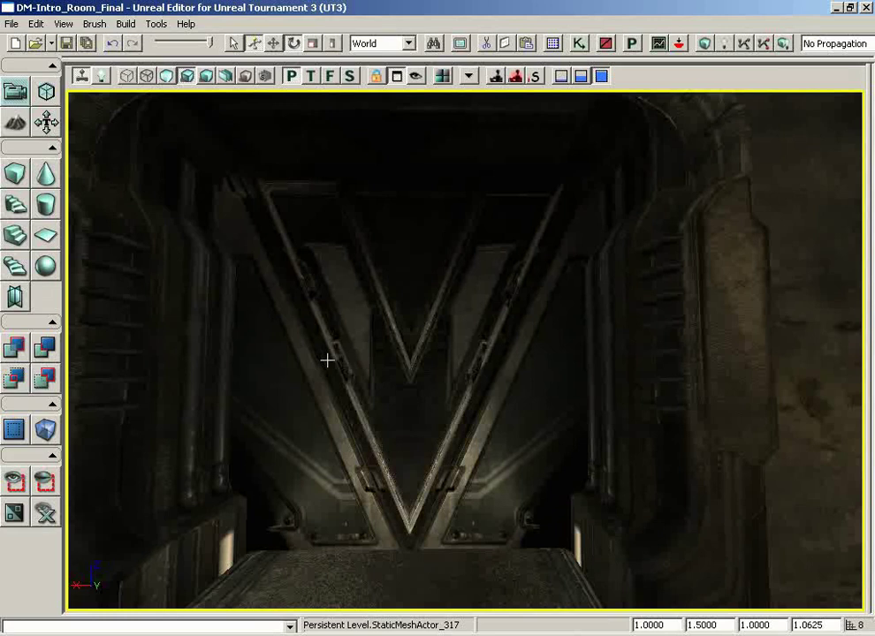
drag(327, 359, 345, 383)
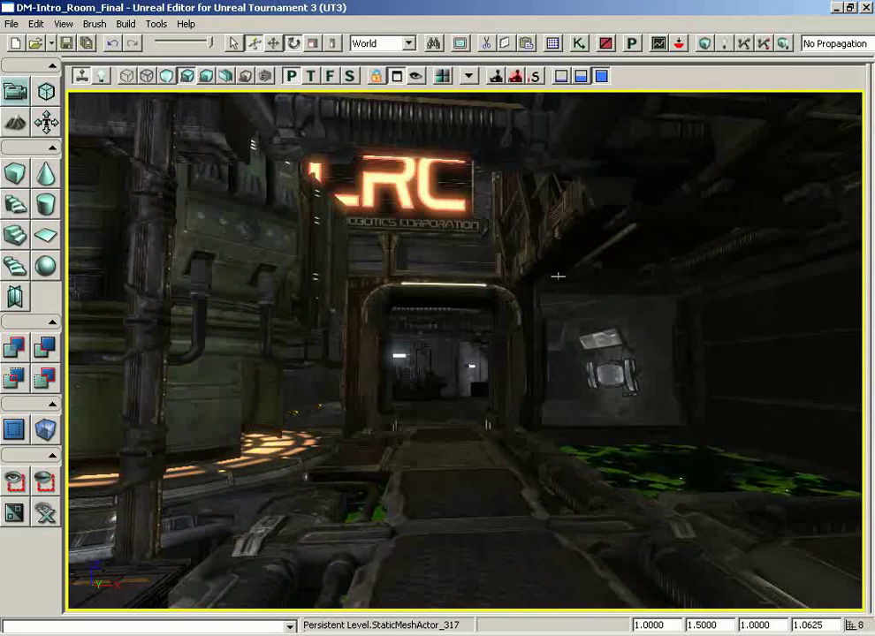
drag(558, 276, 490, 303)
right_drag(506, 306, 275, 329)
mouse_move(525, 312)
mouse_down()
mouse_move(532, 299)
mouse_move(513, 312)
mouse_up()
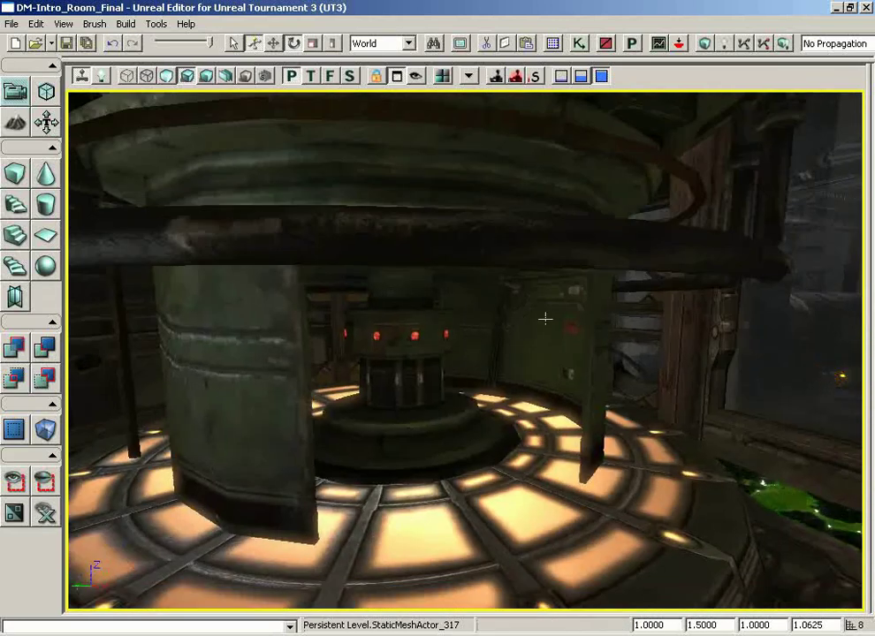
Fly the camera inside the reactor column, turn it toward the doorway, and continue toward the green slime at the fastest speed
drag(545, 318, 548, 303)
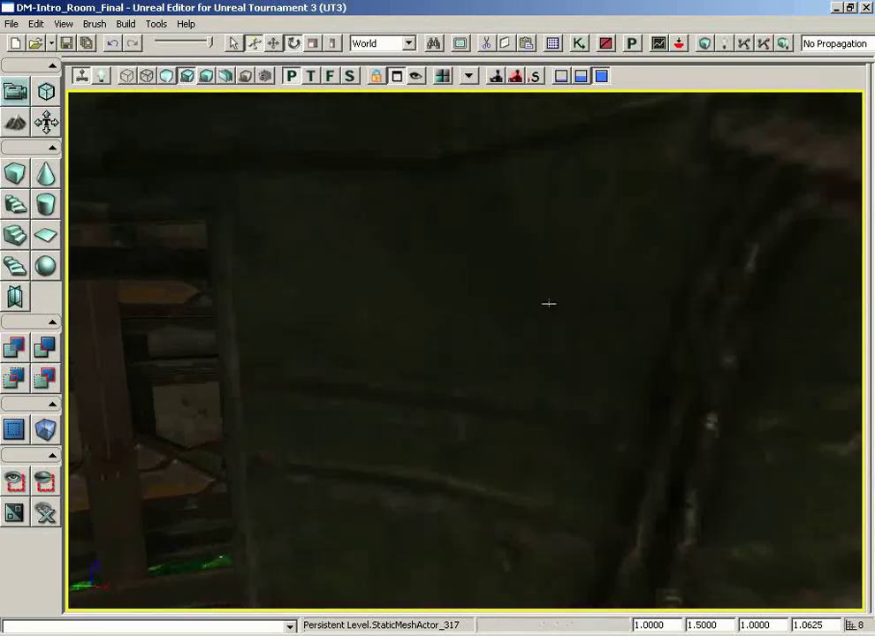
right_drag(548, 303, 862, 305)
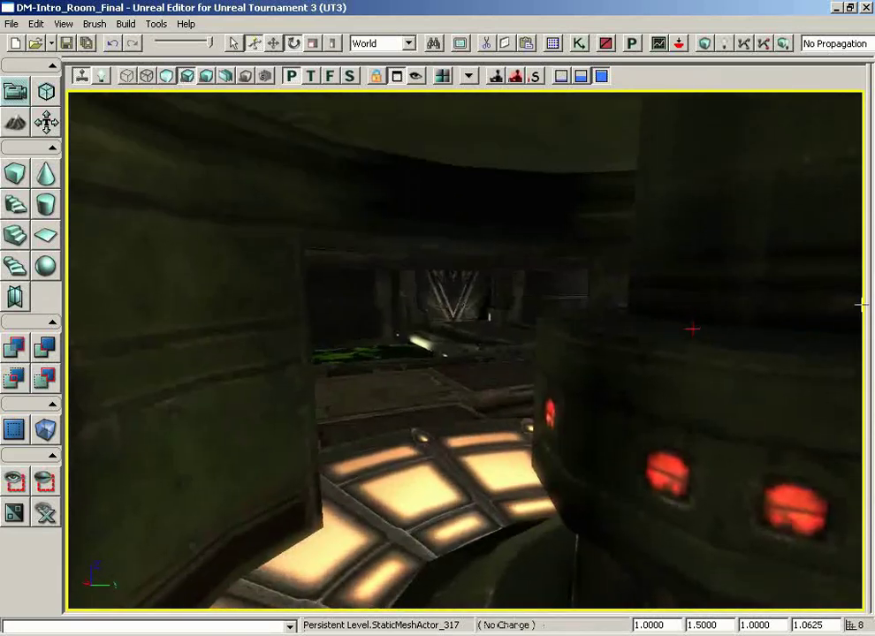
drag(862, 305, 860, 313)
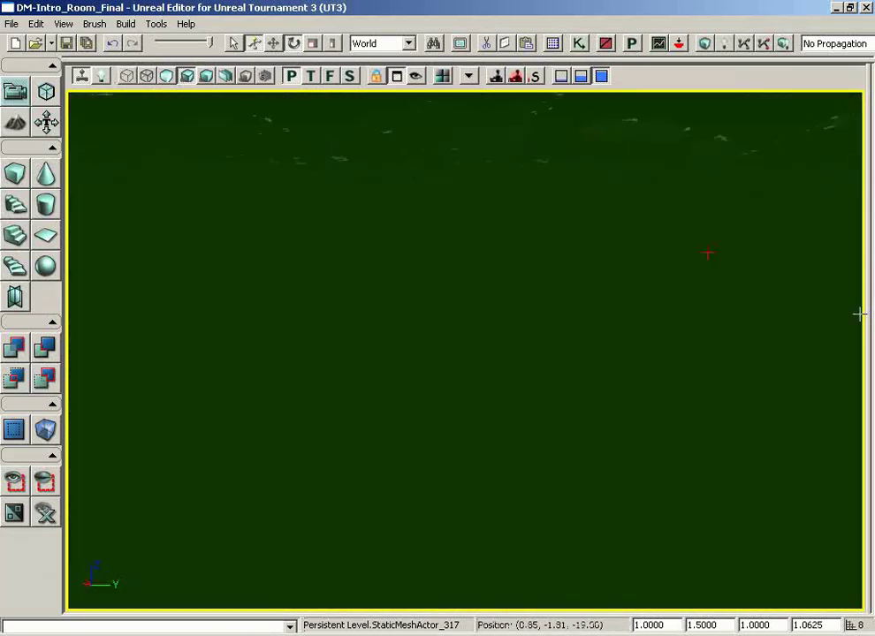
Switch the camera to the slowest speed and move it around the reactor interior and the slime-filled room outside
click(561, 77)
drag(550, 228, 488, 229)
middle_drag(488, 229, 486, 187)
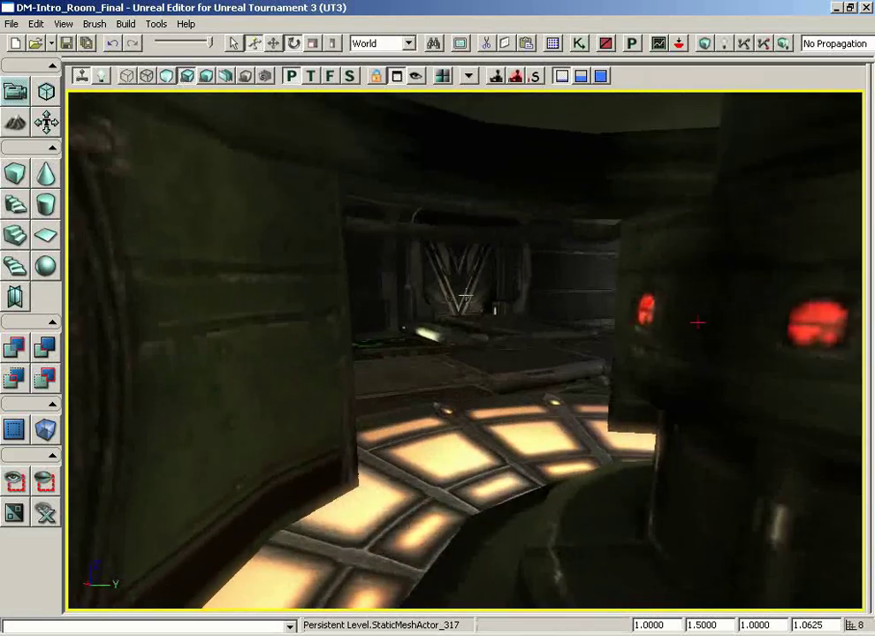
right_drag(467, 301, 469, 308)
drag(469, 307, 575, 100)
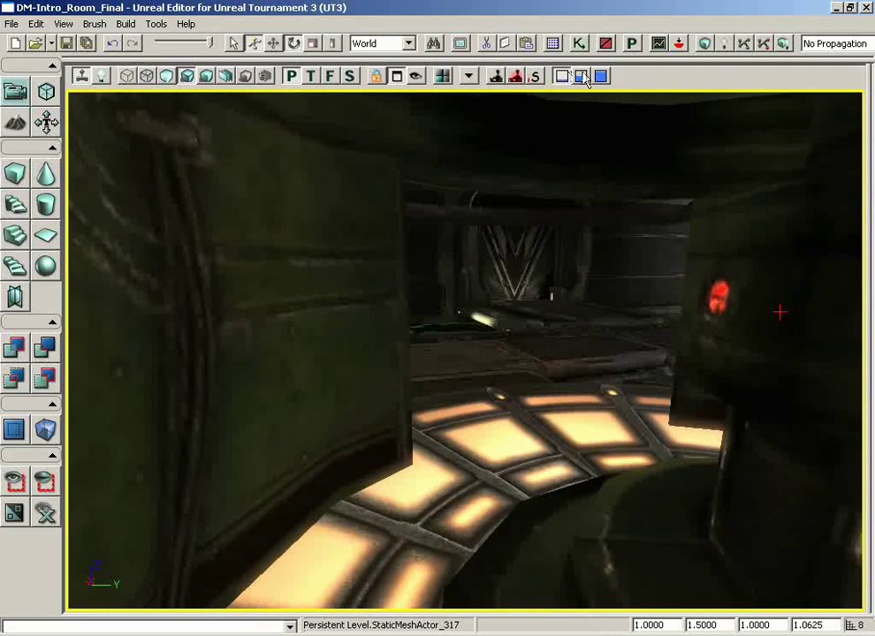
drag(544, 263, 737, 321)
right_drag(738, 321, 862, 295)
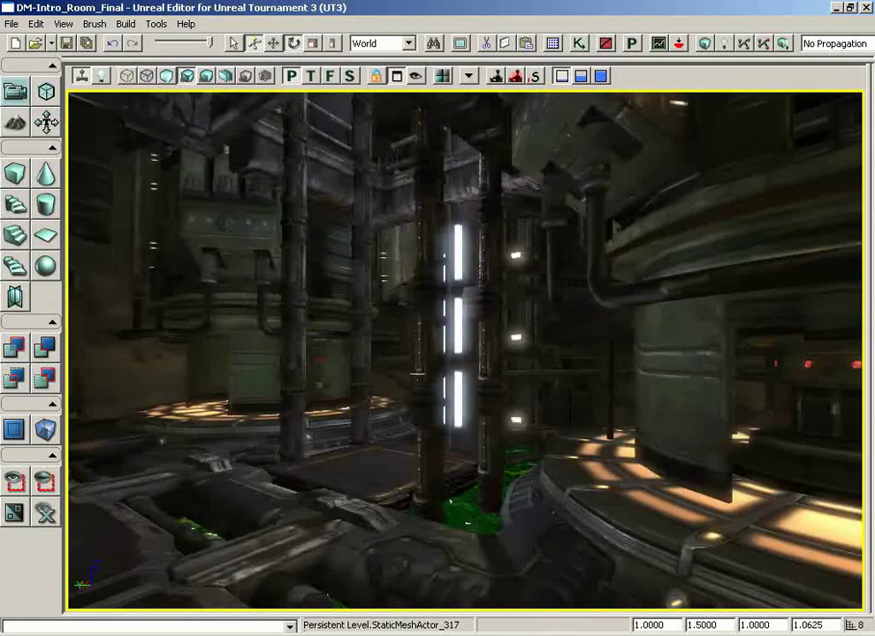
right_drag(418, 373, 656, 374)
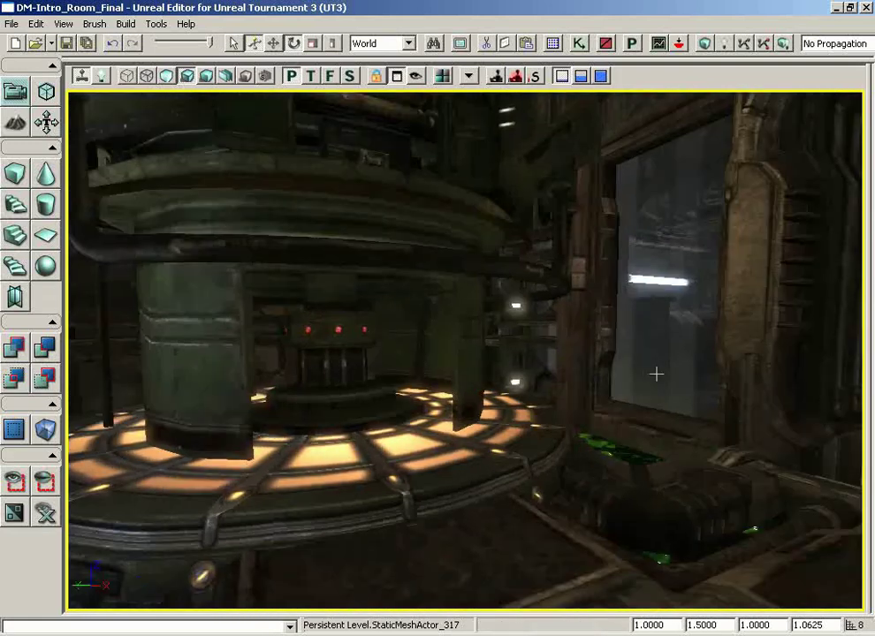
Set the camera to the medium speed and fly it into the stone-floored room with the green-glowing pickup base and large tank
click(580, 78)
drag(513, 397, 694, 244)
drag(479, 426, 303, 414)
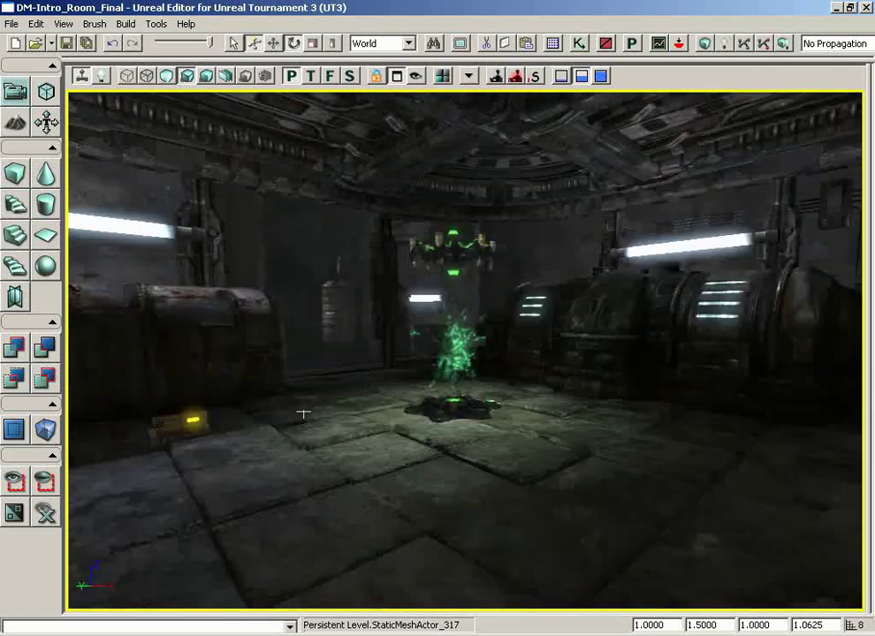
right_drag(304, 413, 165, 424)
right_drag(580, 414, 427, 399)
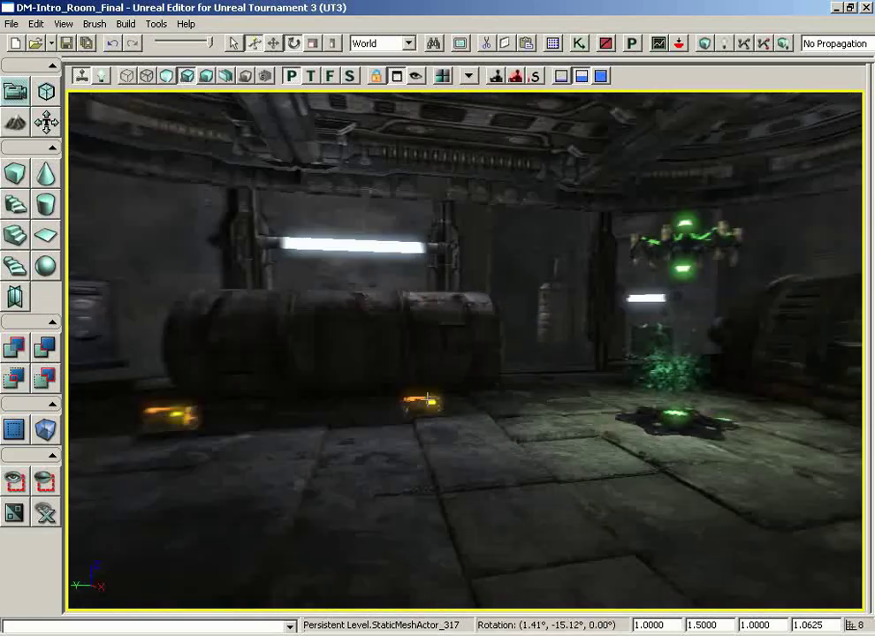
drag(427, 400, 494, 402)
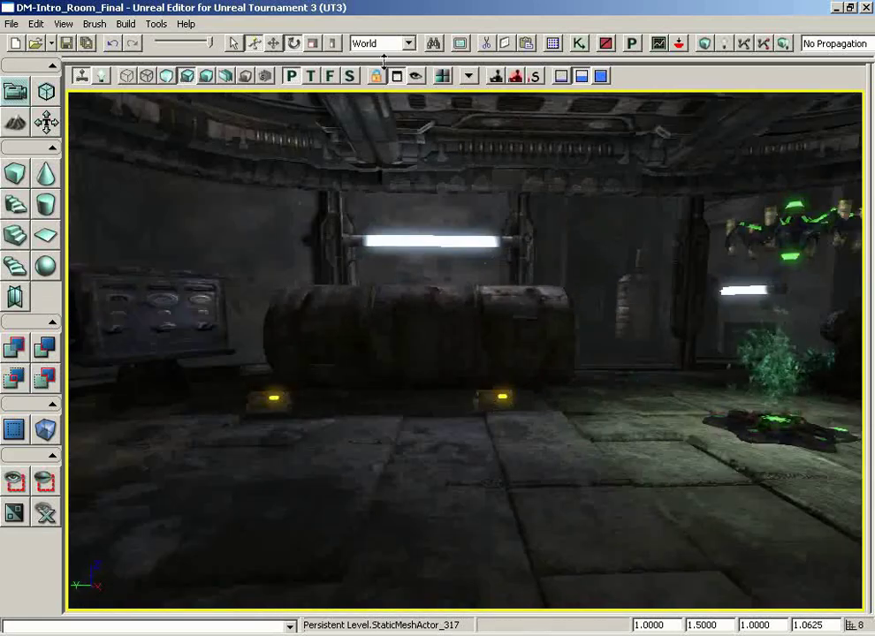